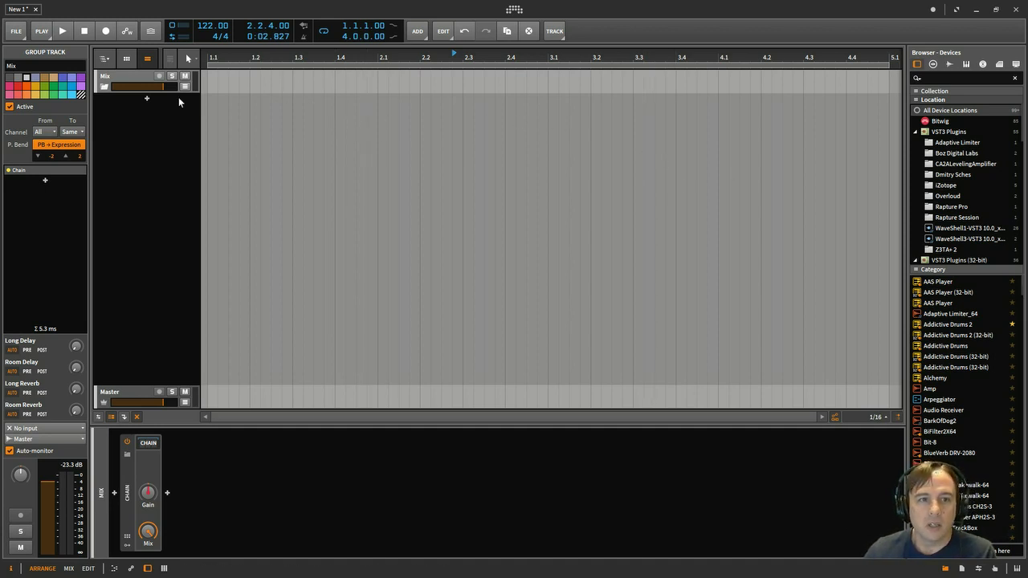
Insert a new track with the Phase-4 synthesizer, found by searching 'phase' in the browser
{"action": "left_click", "coordinate": [145, 99]}
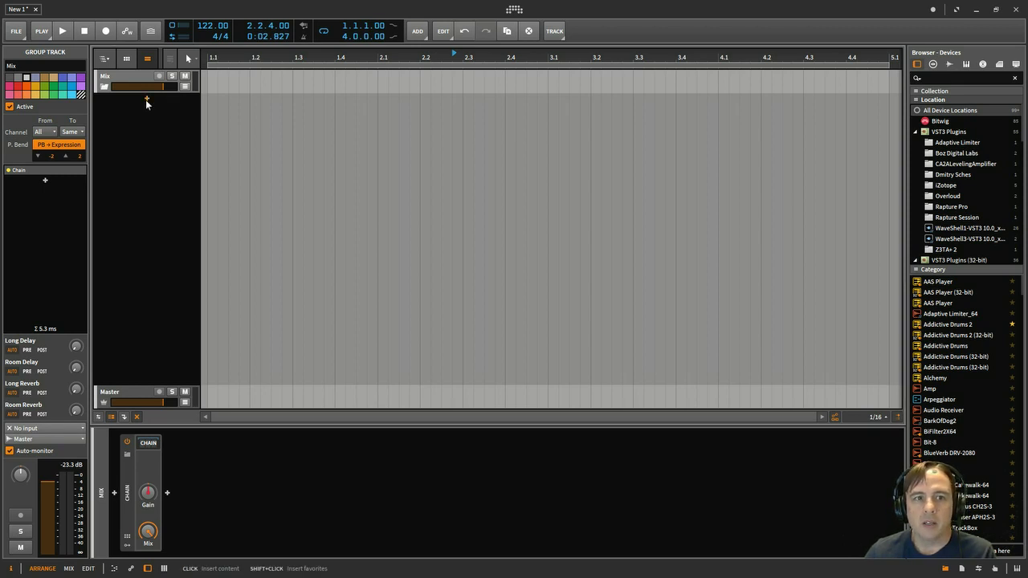
{"action": "type", "text": "phase"}
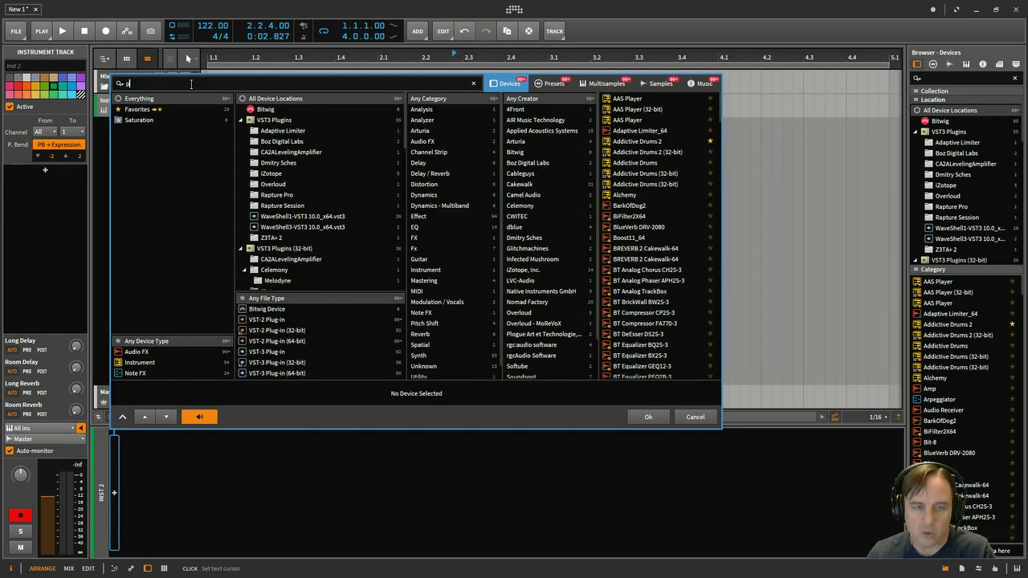
{"action": "left_click", "coordinate": [625, 110]}
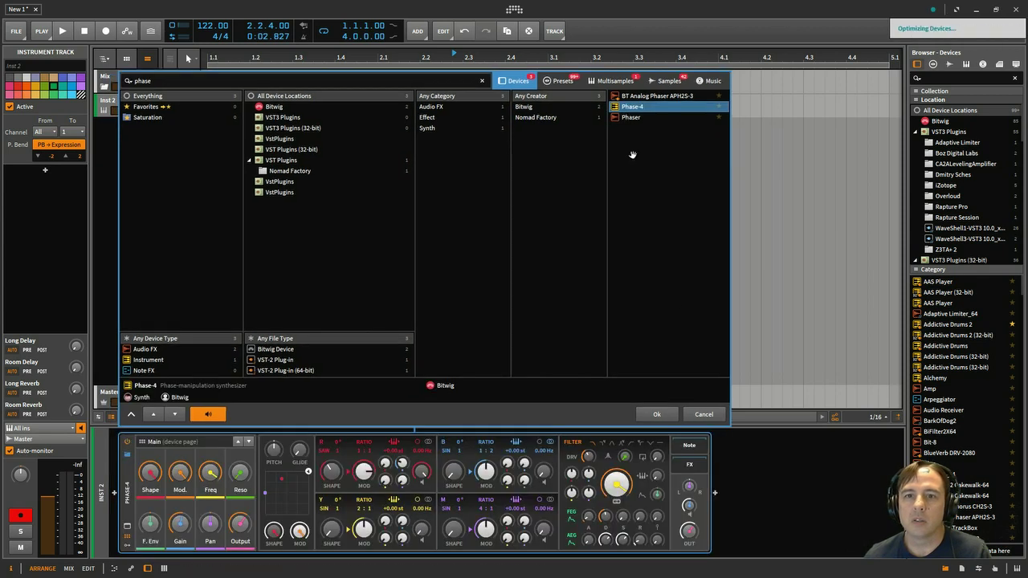
{"action": "left_click", "coordinate": [663, 410]}
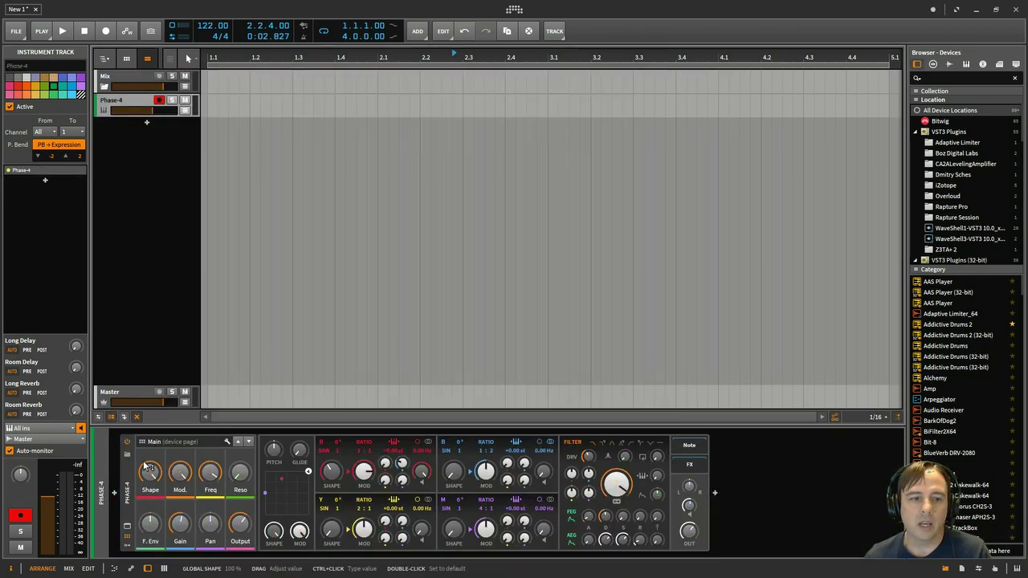
Reposition the Phase-4 track, disable oscillators B, M and Y, and return R's algorithm to SIN
{"action": "left_click_drag", "start_coordinate": [129, 104], "coordinate": [137, 86]}
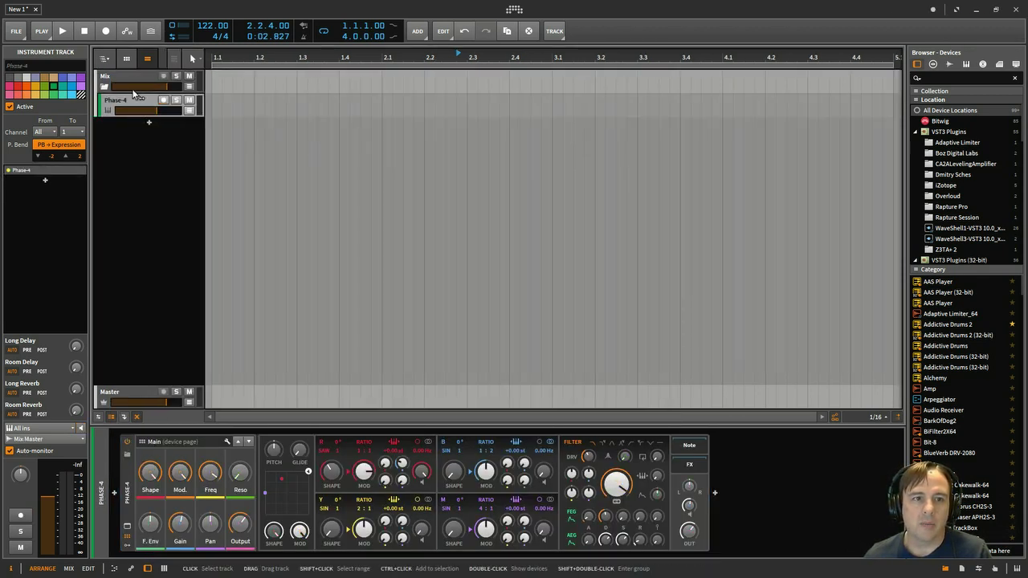
{"action": "left_click_drag", "start_coordinate": [203, 401], "coordinate": [209, 401]}
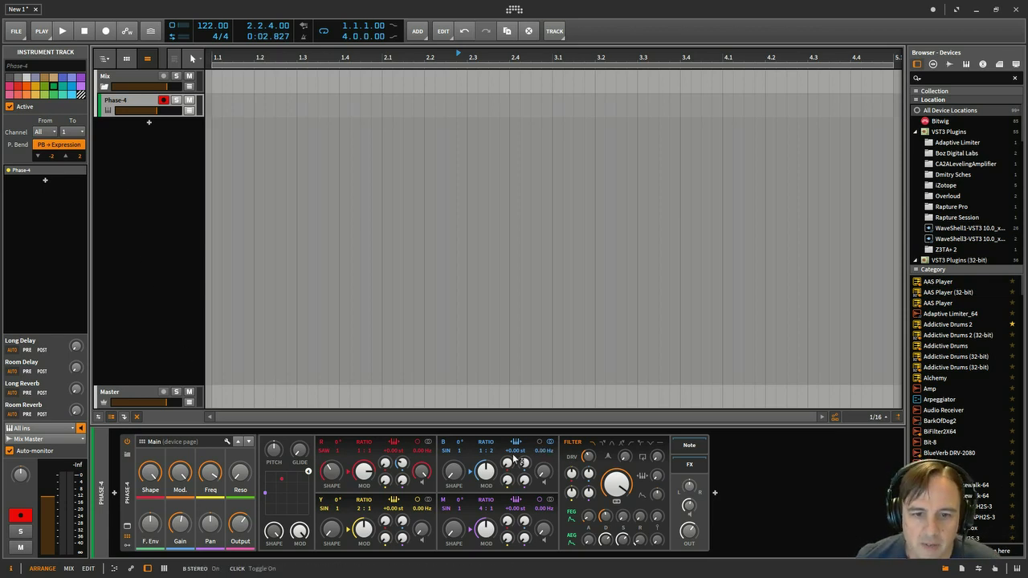
{"action": "left_click", "coordinate": [443, 443]}
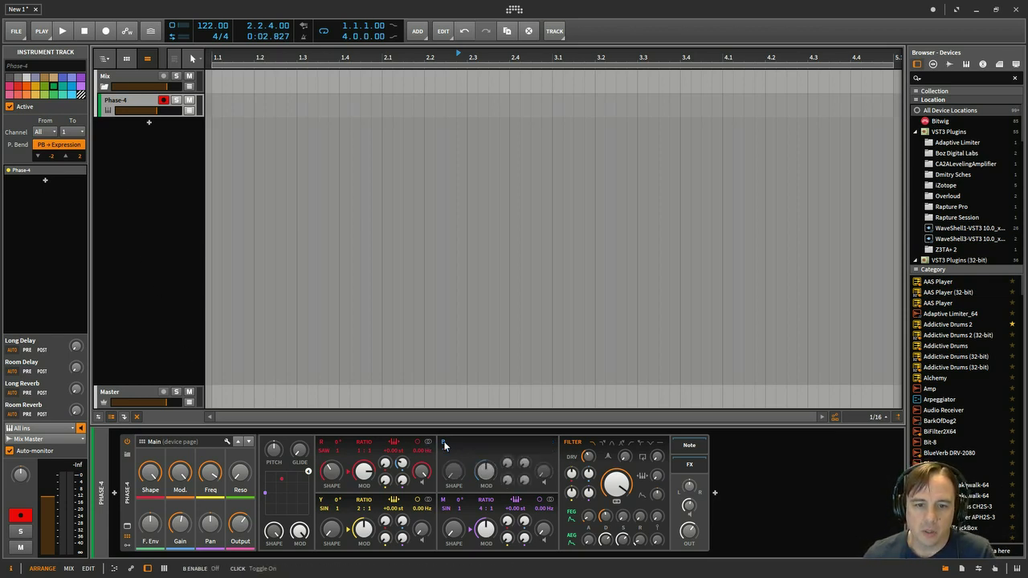
{"action": "left_click", "coordinate": [442, 498]}
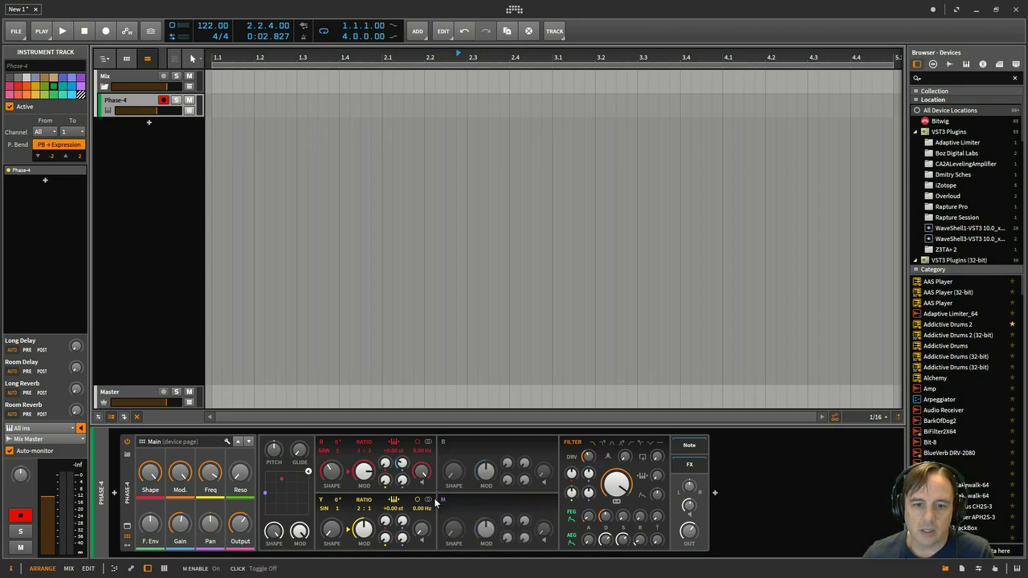
{"action": "left_click", "coordinate": [321, 499]}
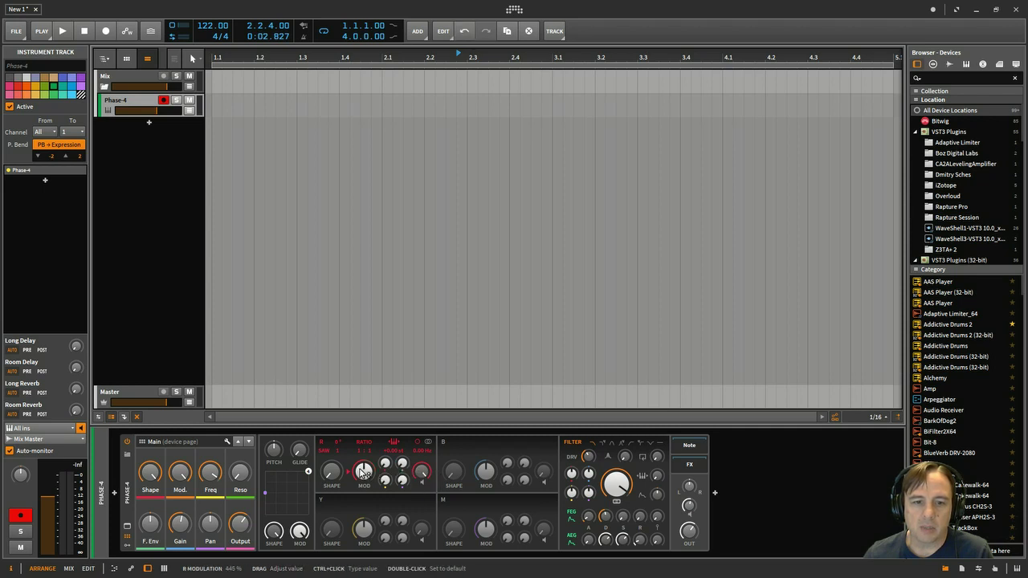
{"action": "left_click_drag", "start_coordinate": [323, 452], "coordinate": [323, 438]}
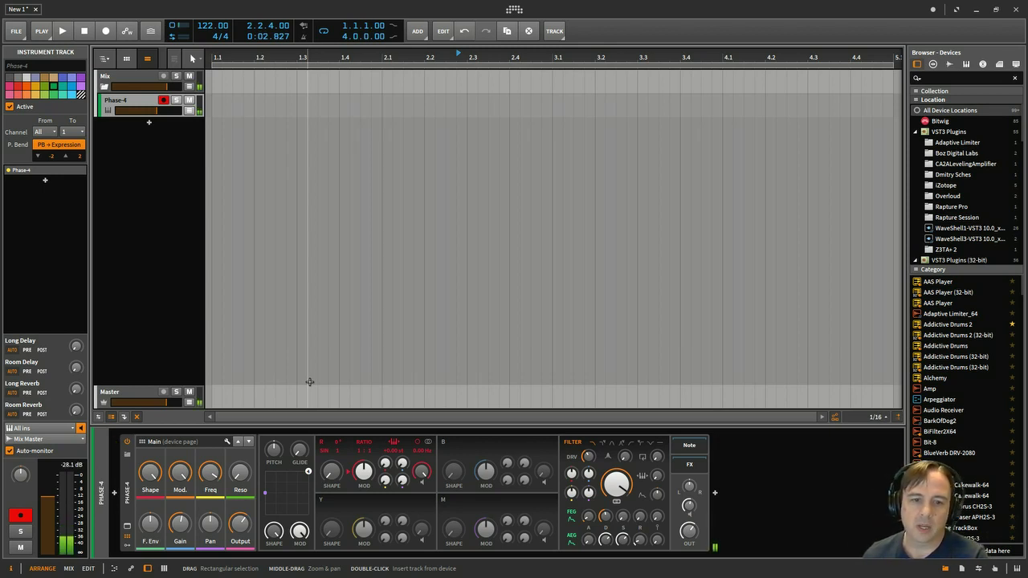
Show the expanded device view and step R's algorithm through DBL, HALF and PW
{"action": "left_click", "coordinate": [128, 528]}
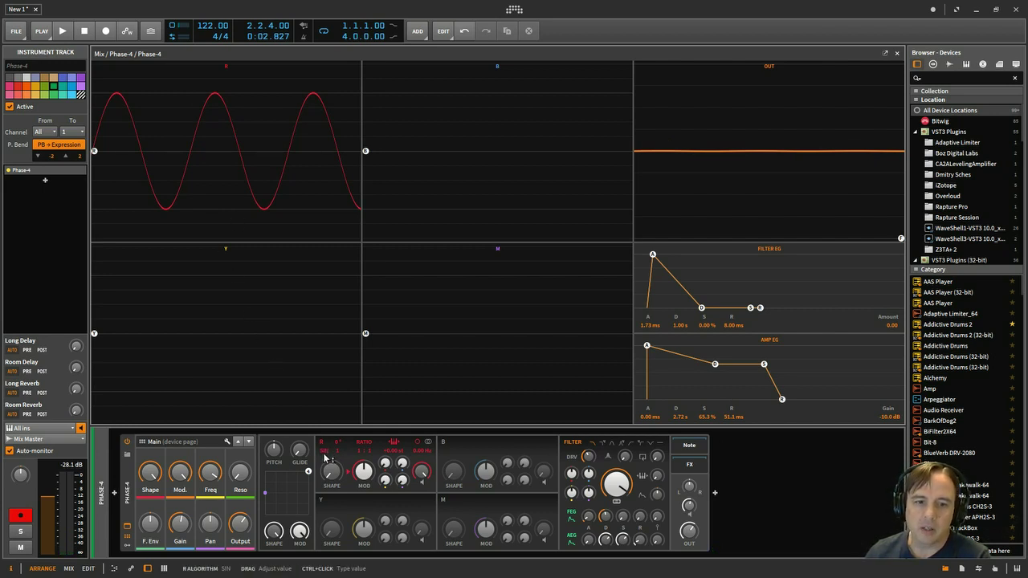
{"action": "scroll", "coordinate": [326, 458], "scroll_direction": "down", "scroll_amount": 1}
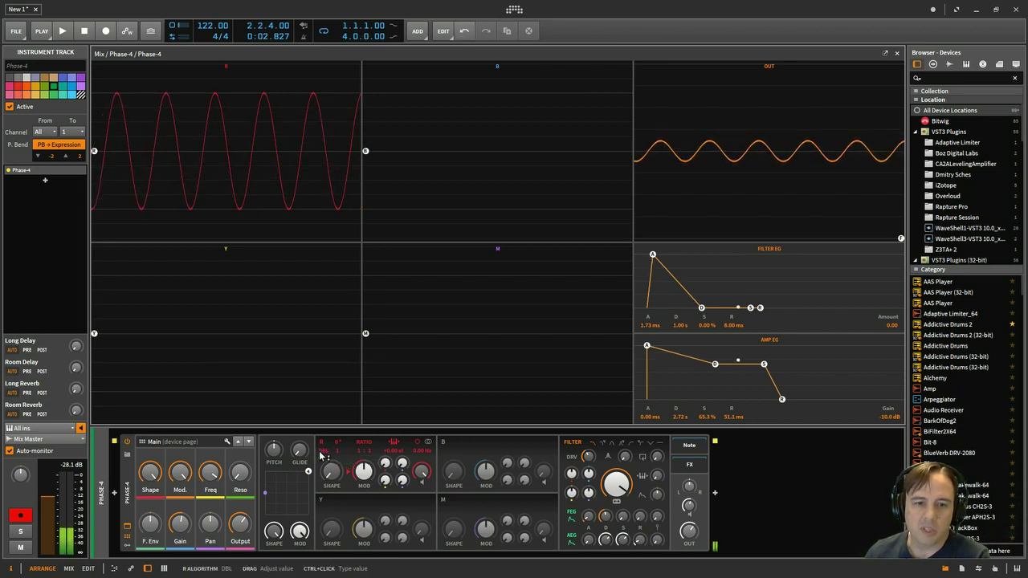
{"action": "scroll", "coordinate": [325, 456], "scroll_direction": "down", "scroll_amount": 1}
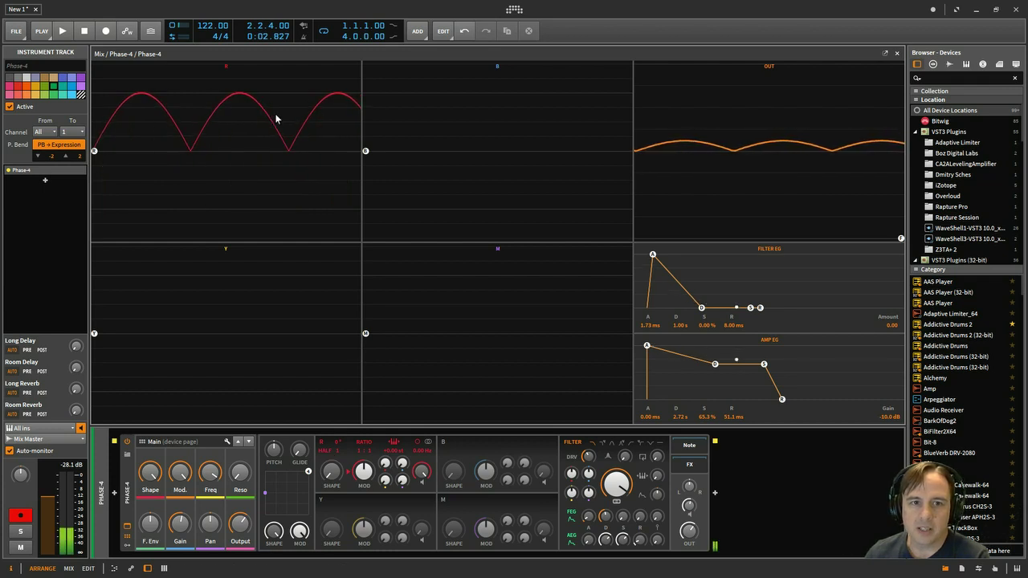
{"action": "scroll", "coordinate": [327, 455], "scroll_direction": "down", "scroll_amount": 1}
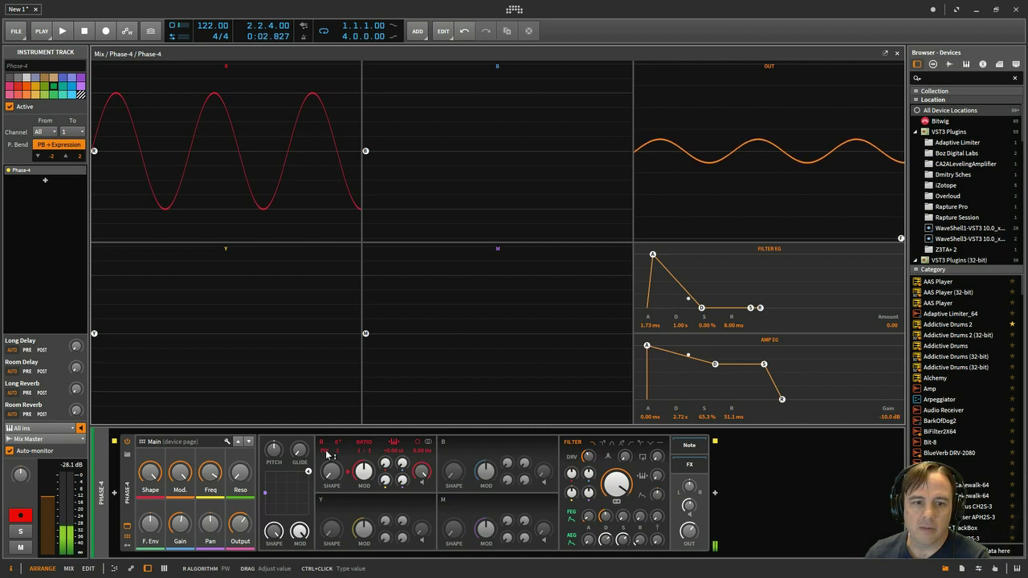
Switch oscillator R to SAW with its shape raised to 94%, then reset the shape
{"action": "left_click_drag", "start_coordinate": [329, 480], "coordinate": [329, 403]}
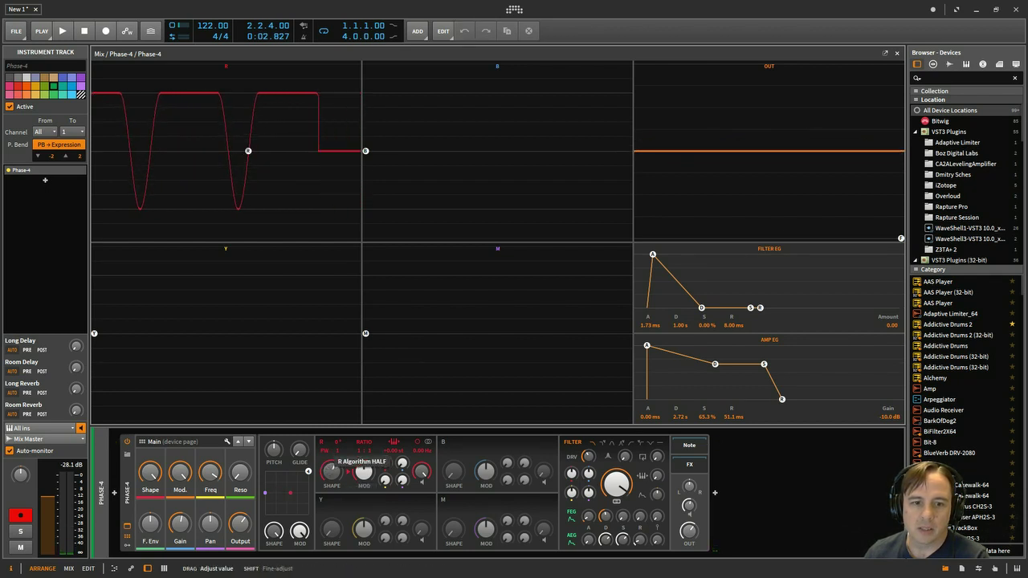
{"action": "left_click_drag", "start_coordinate": [329, 456], "coordinate": [326, 453]}
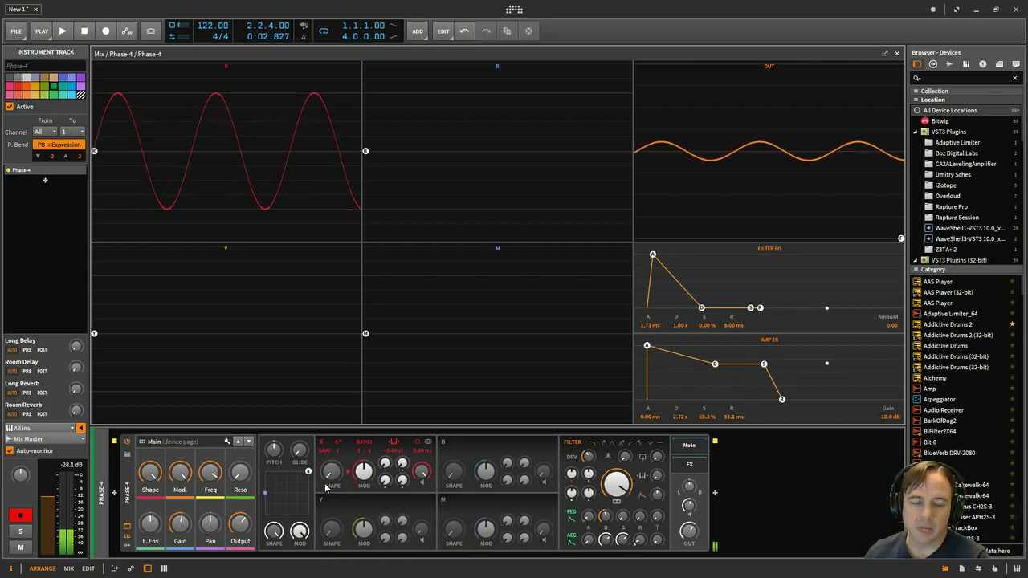
{"action": "left_click_drag", "start_coordinate": [333, 478], "coordinate": [333, 405]}
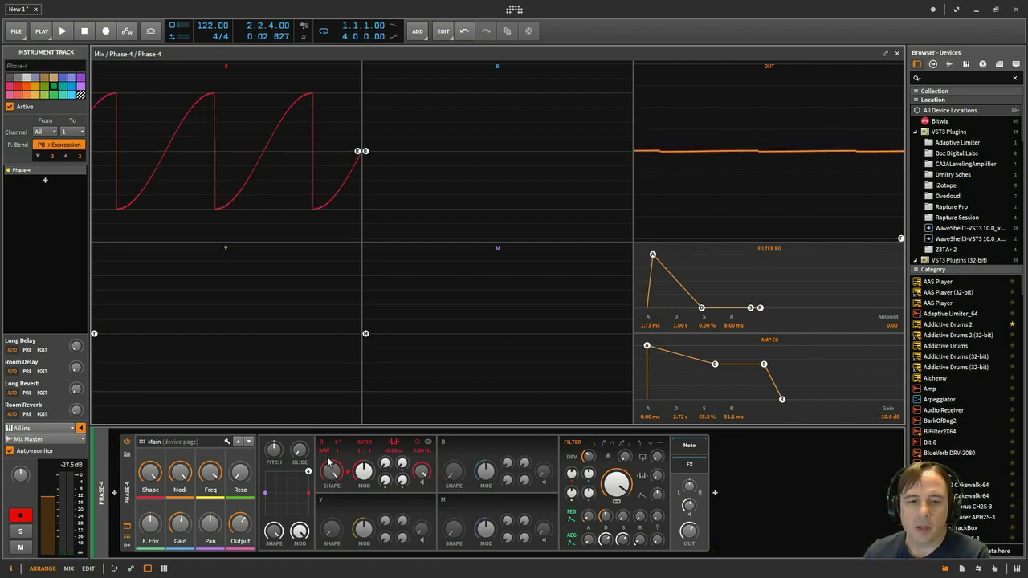
{"action": "double_click", "coordinate": [331, 472]}
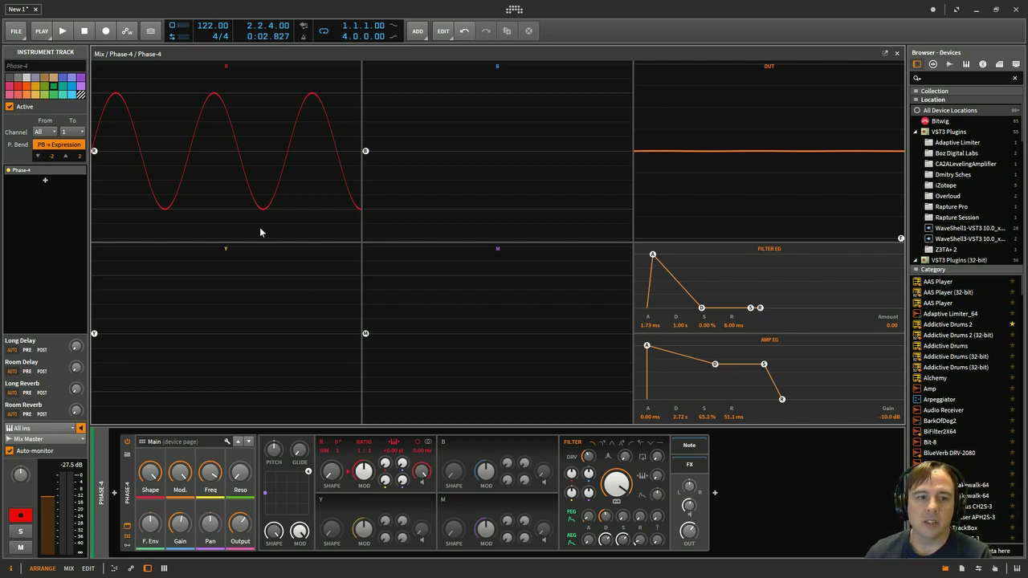
Re-enable oscillator Y, showing a sine at a 2:1 ratio
{"action": "left_click", "coordinate": [322, 501]}
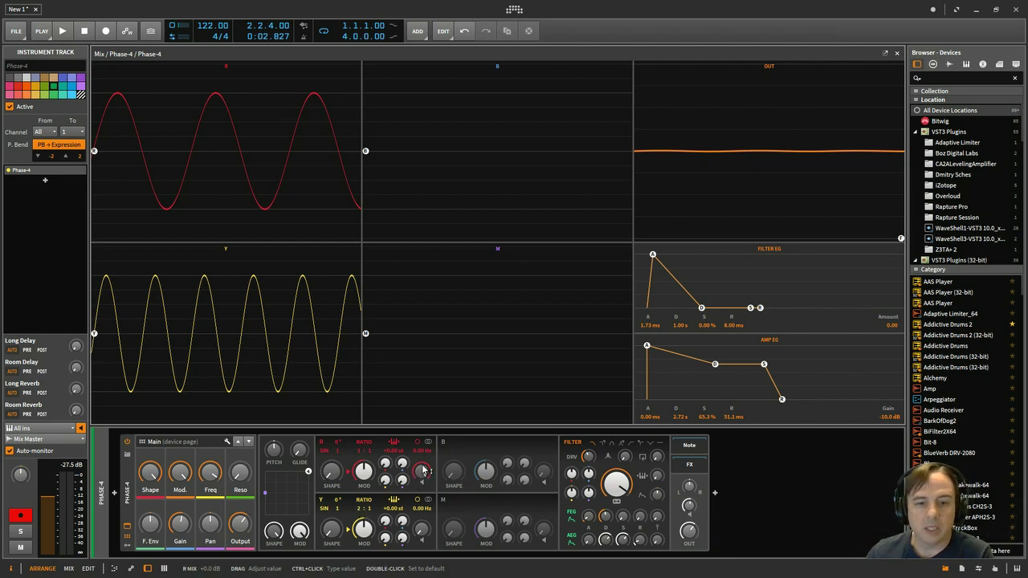
Cycle Y's ratio numerator through 3, 5, 6 and 2, ending at 1:1
{"action": "mouse_move", "coordinate": [422, 533]}
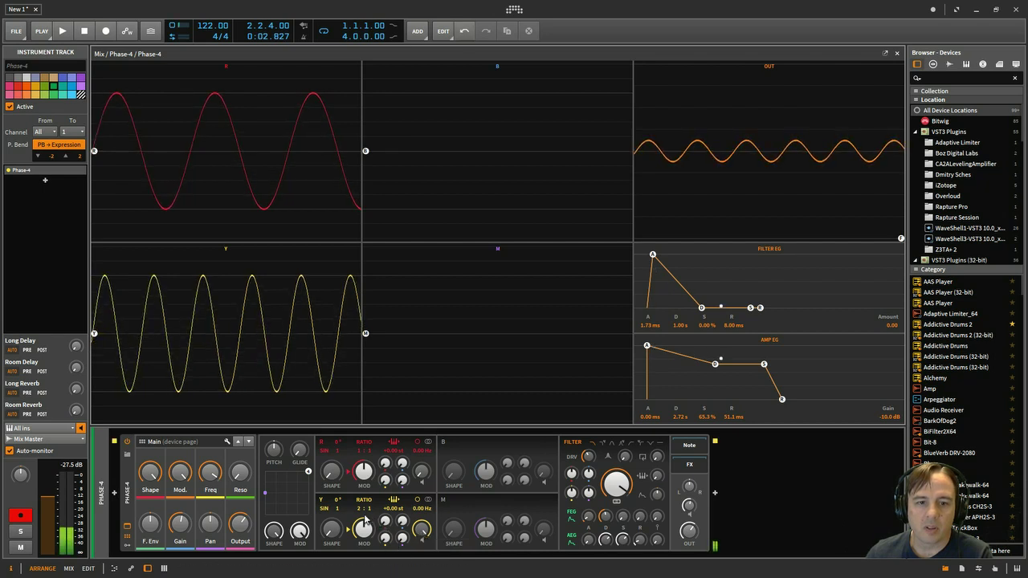
{"action": "scroll", "coordinate": [363, 518], "scroll_direction": "up", "scroll_amount": 1}
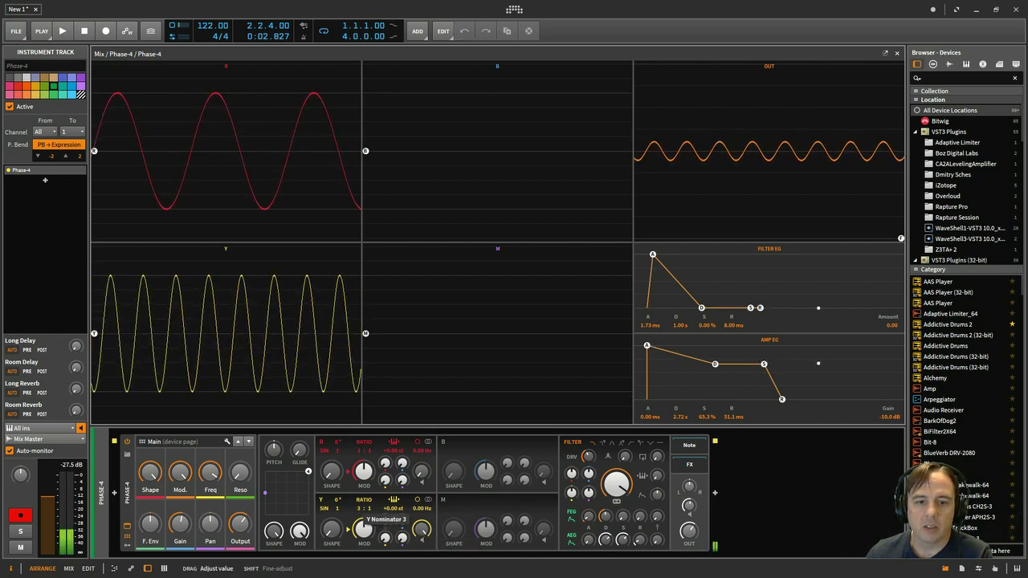
{"action": "scroll", "coordinate": [362, 527], "scroll_direction": "up", "scroll_amount": 2}
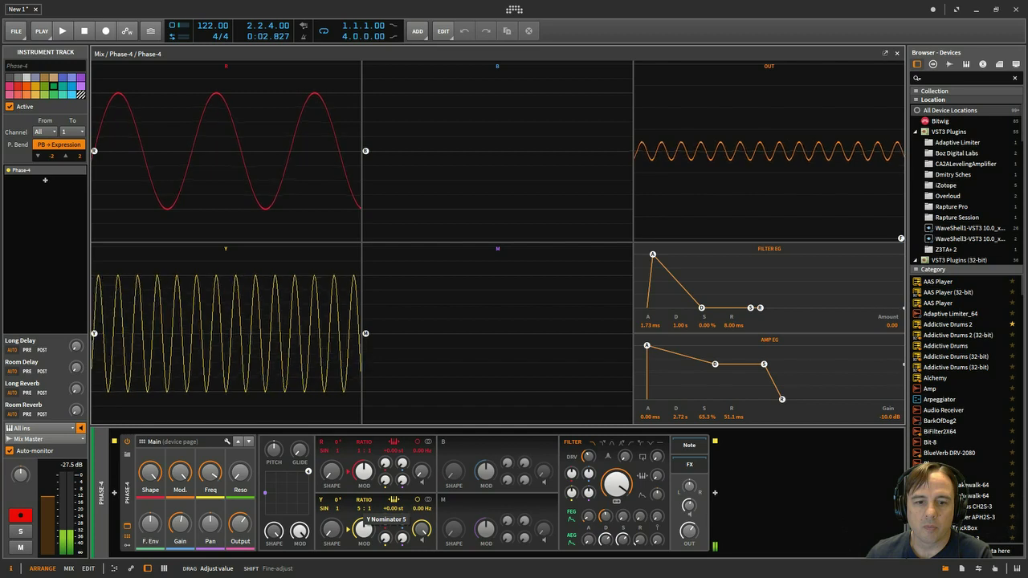
{"action": "scroll", "coordinate": [363, 527], "scroll_direction": "down", "scroll_amount": 4}
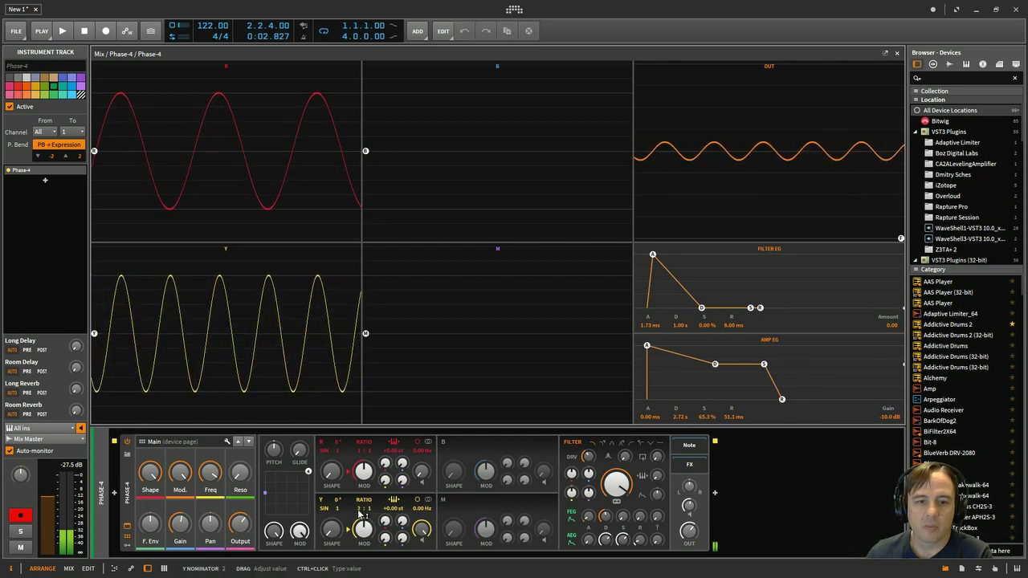
{"action": "scroll", "coordinate": [363, 528], "scroll_direction": "down", "scroll_amount": 1}
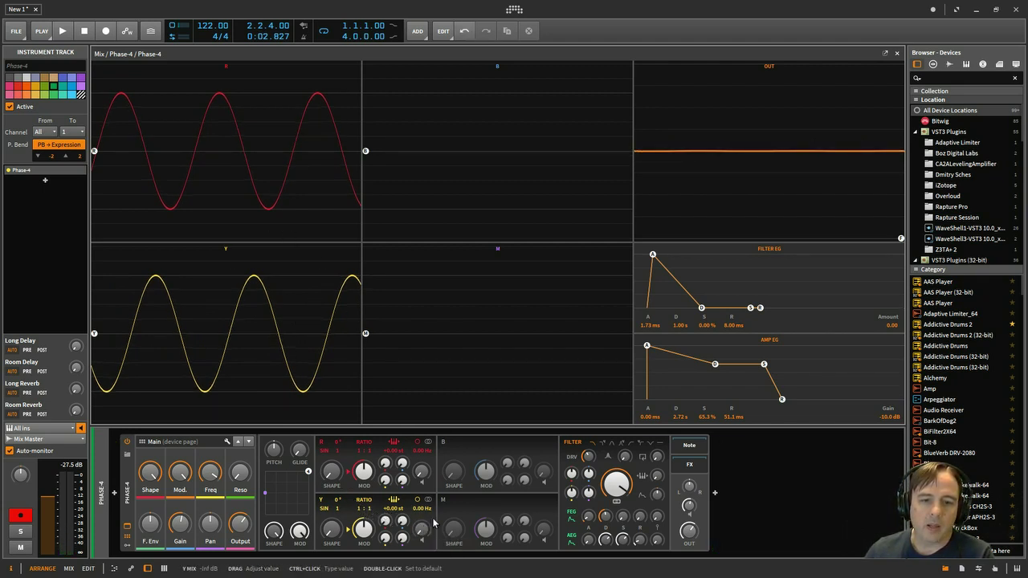
Raise R's mix and blend Y into the output at about -14.4 dB
{"action": "left_click_drag", "start_coordinate": [422, 476], "coordinate": [421, 458]}
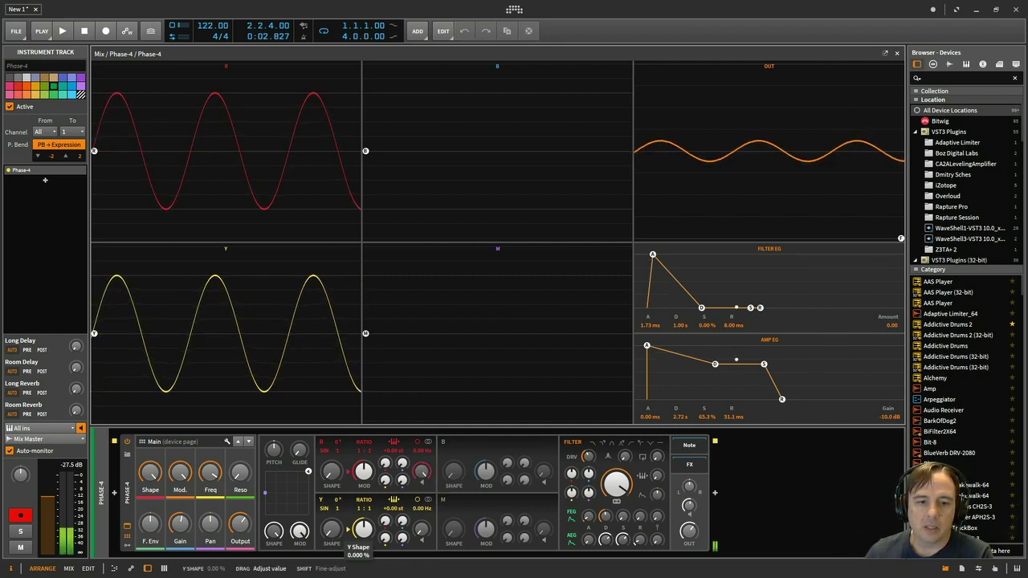
{"action": "left_click_drag", "start_coordinate": [418, 534], "coordinate": [418, 504]}
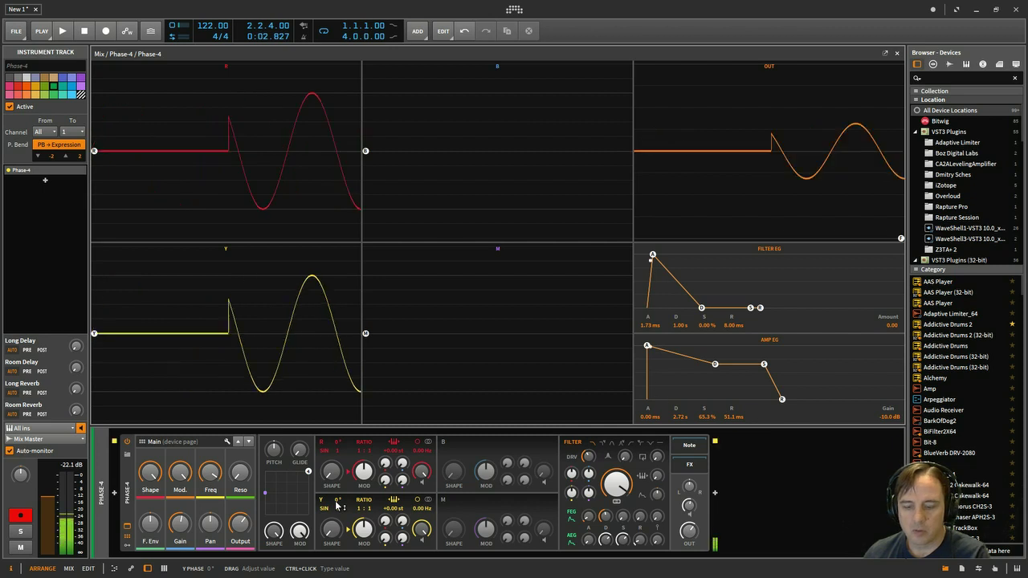
{"action": "left_click_drag", "start_coordinate": [338, 506], "coordinate": [337, 506]}
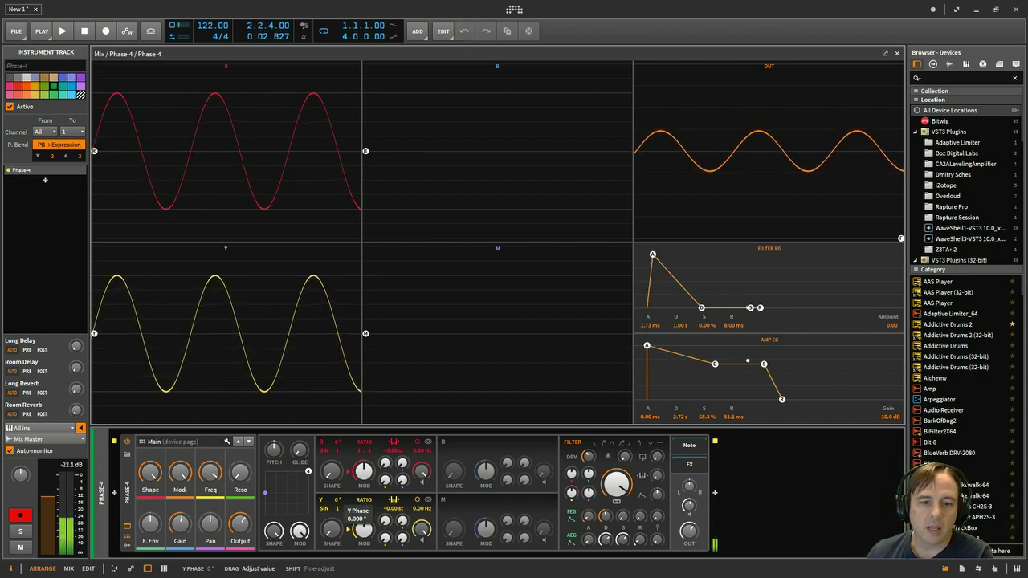
Drag Y's phase from 0° up to 180°, flattening the output scope
{"action": "left_click_drag", "start_coordinate": [363, 529], "coordinate": [363, 466]}
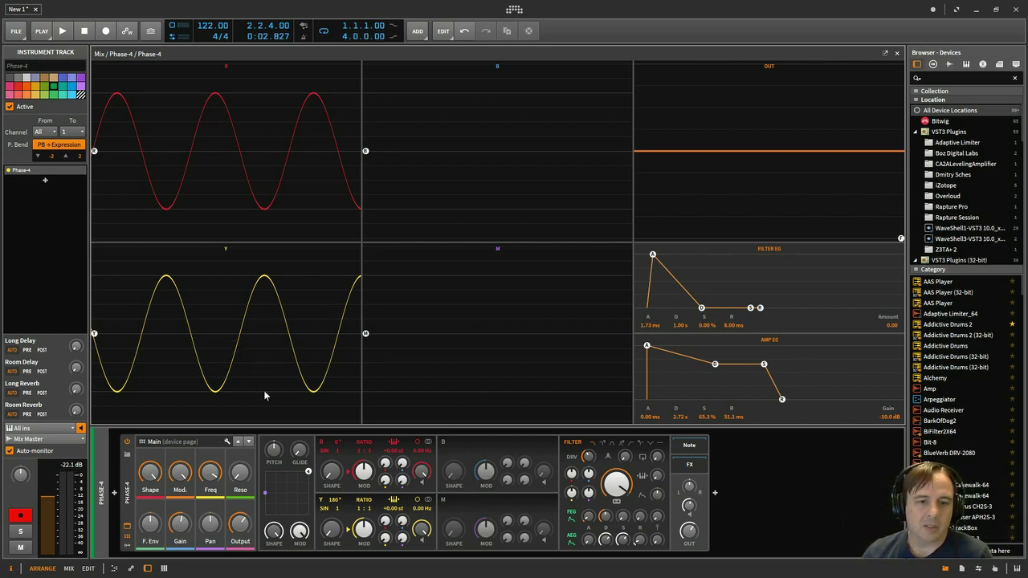
Type 0 into Y's phase field to reset it to 0°, then disable oscillator Y
{"action": "left_click_drag", "start_coordinate": [333, 499], "coordinate": [334, 551]}
{"action": "left_click", "coordinate": [335, 503], "text": "ctrl"}
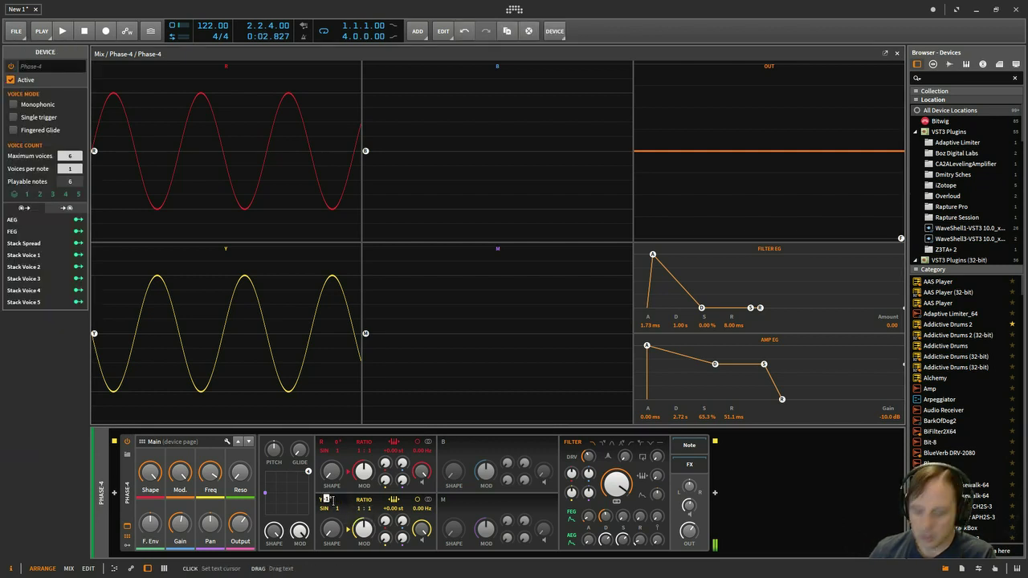
{"action": "type", "text": "0"}
{"action": "key", "text": "Return"}
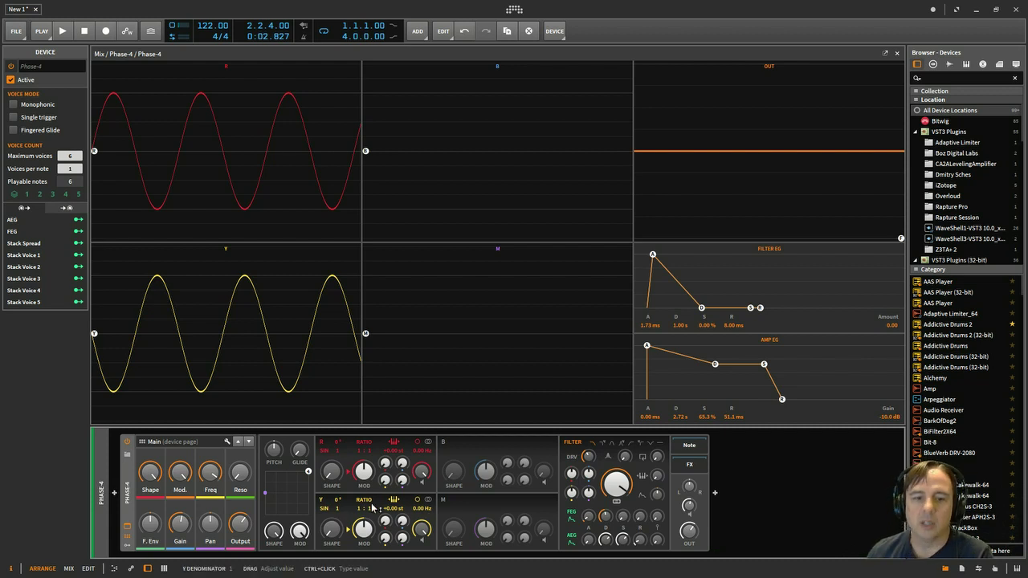
{"action": "left_click", "coordinate": [321, 500]}
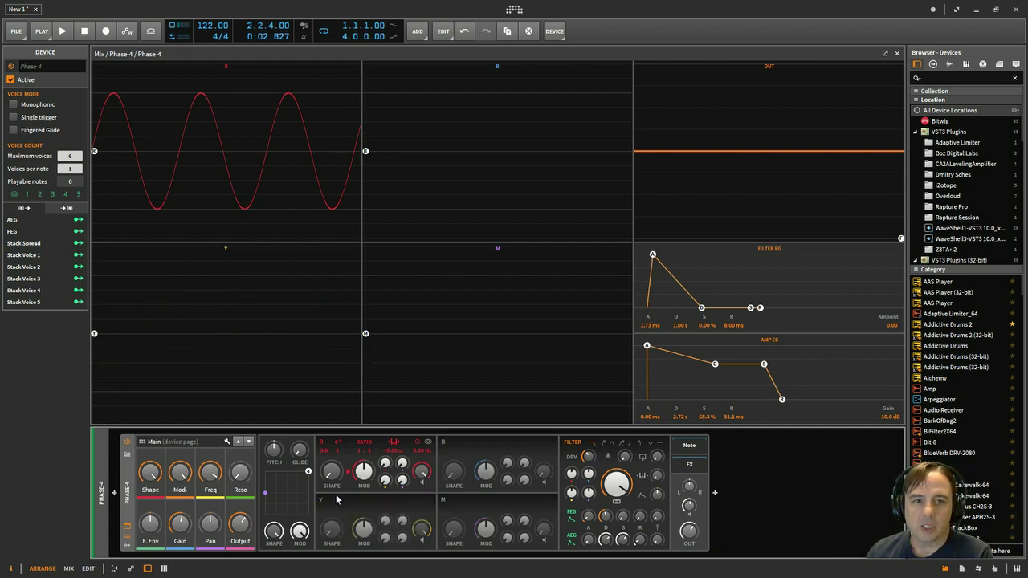
{"action": "left_click_drag", "start_coordinate": [363, 472], "coordinate": [362, 469]}
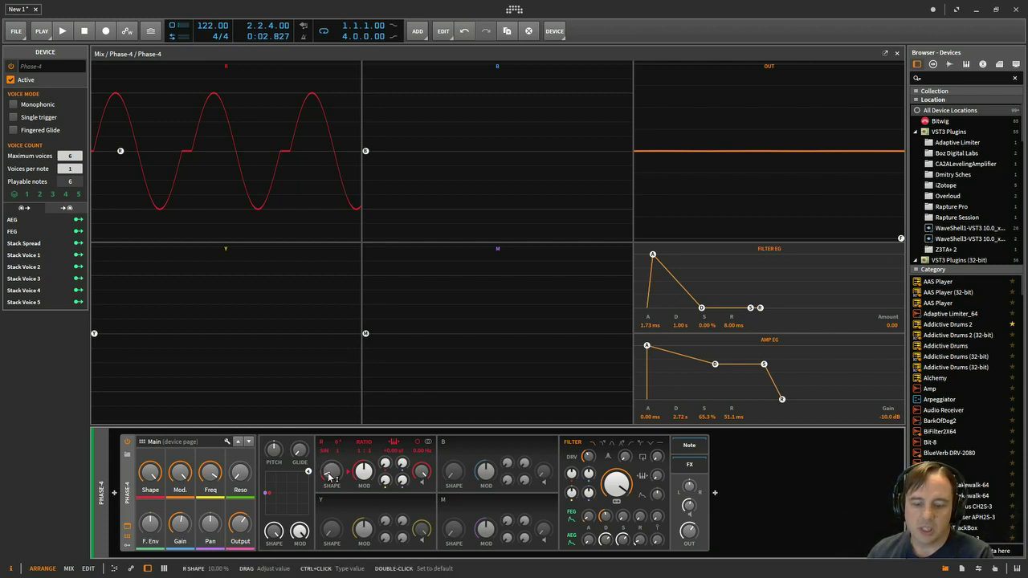
{"action": "left_click_drag", "start_coordinate": [330, 476], "coordinate": [329, 333]}
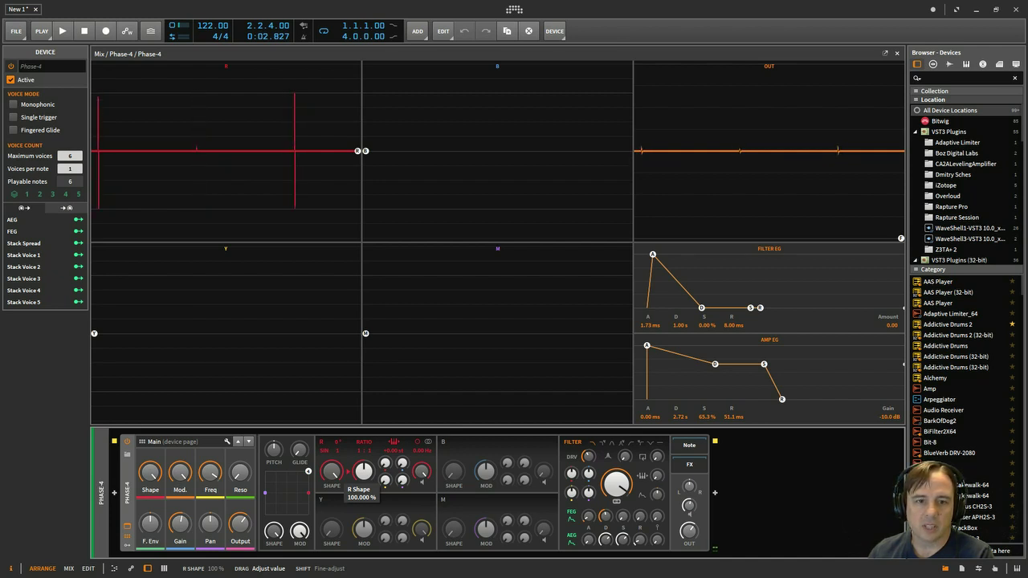
{"action": "left_click_drag", "start_coordinate": [329, 332], "coordinate": [329, 493]}
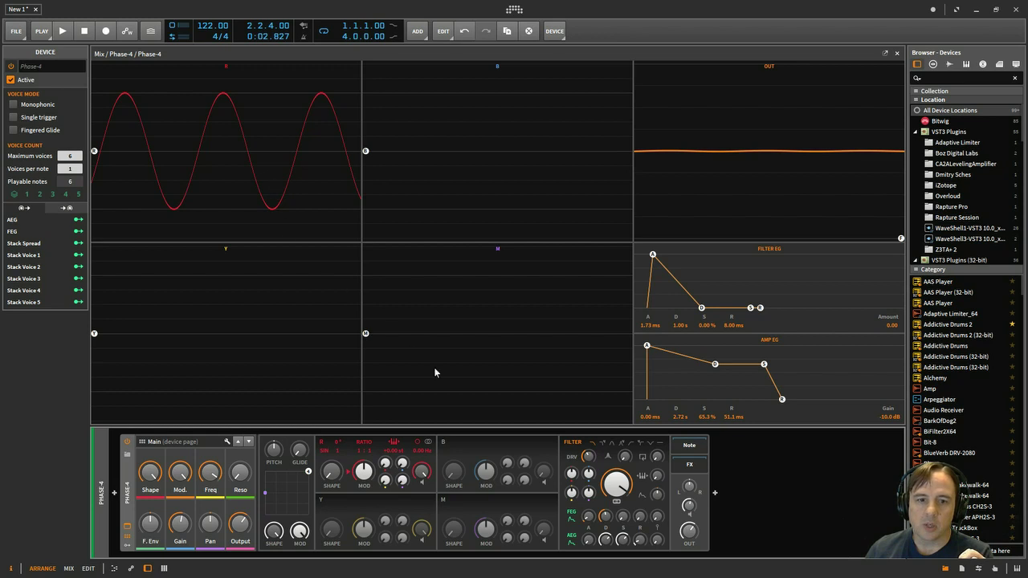
Enable oscillator B, route it into R at about 27%, and change B's algorithm
{"action": "left_click", "coordinate": [444, 444]}
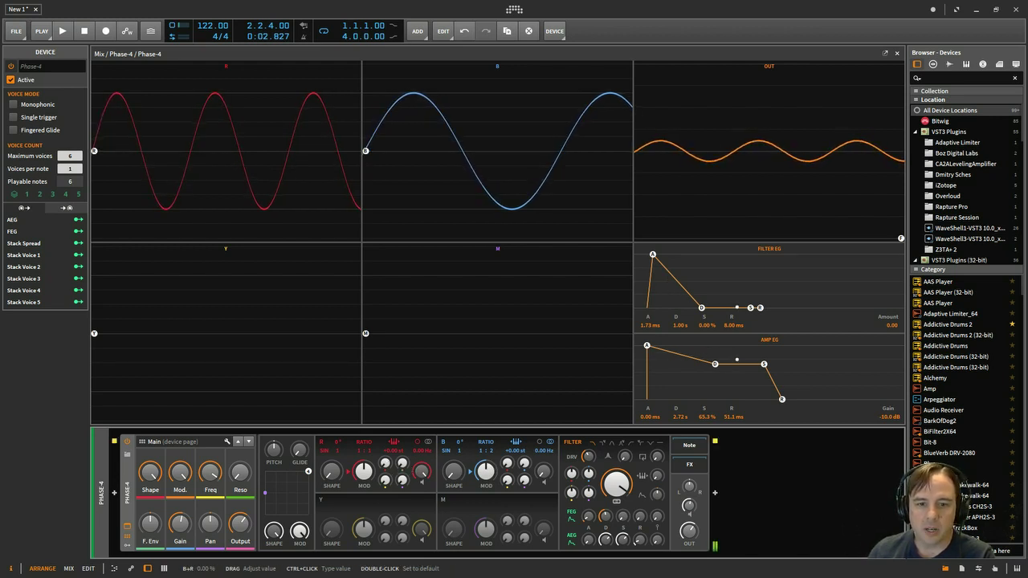
{"action": "left_click_drag", "start_coordinate": [421, 472], "coordinate": [448, 444]}
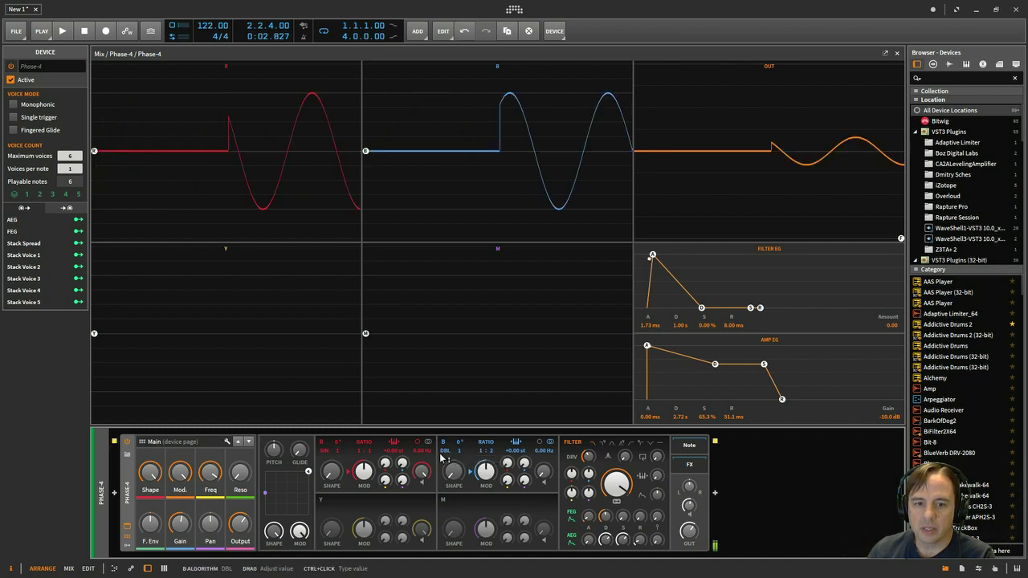
{"action": "left_click_drag", "start_coordinate": [401, 468], "coordinate": [402, 376]}
{"action": "left_click_drag", "start_coordinate": [446, 450], "coordinate": [446, 435]}
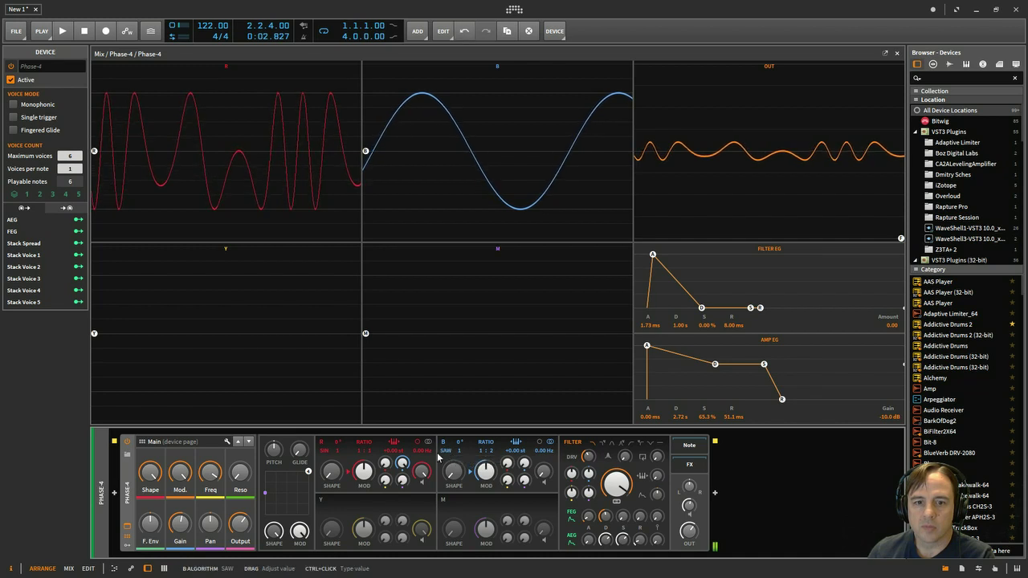
Sweep R's MOD amount from zero back to full, then lower B→R modulation to 31.4%
{"action": "left_click", "coordinate": [368, 474]}
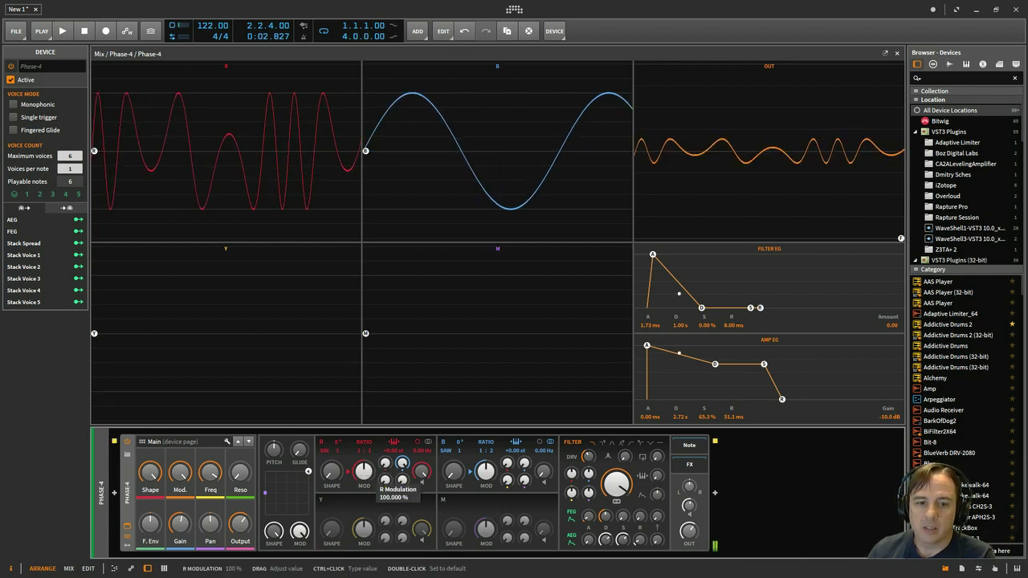
{"action": "left_click_drag", "start_coordinate": [368, 474], "coordinate": [362, 482]}
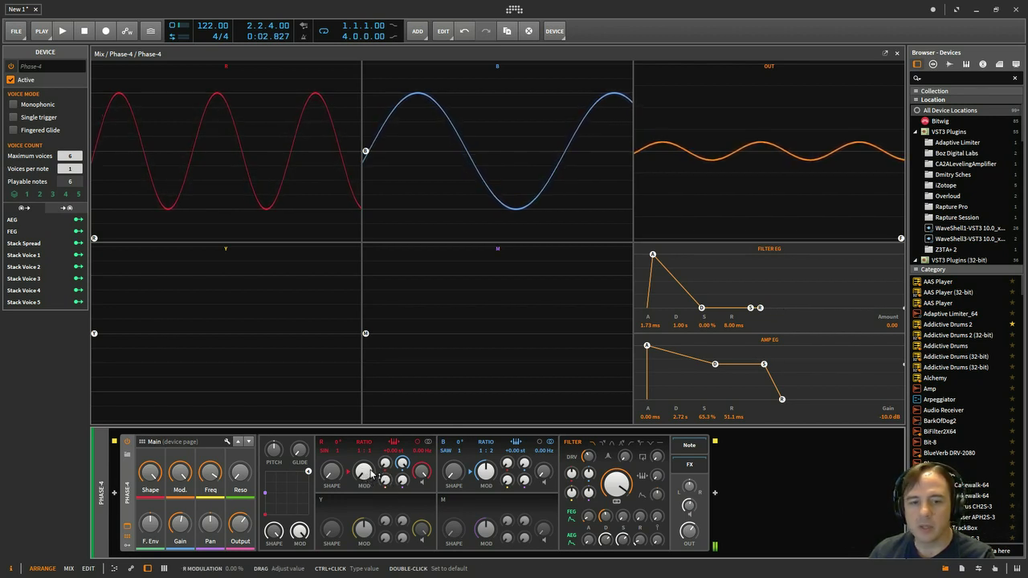
{"action": "left_click_drag", "start_coordinate": [364, 480], "coordinate": [363, 387]}
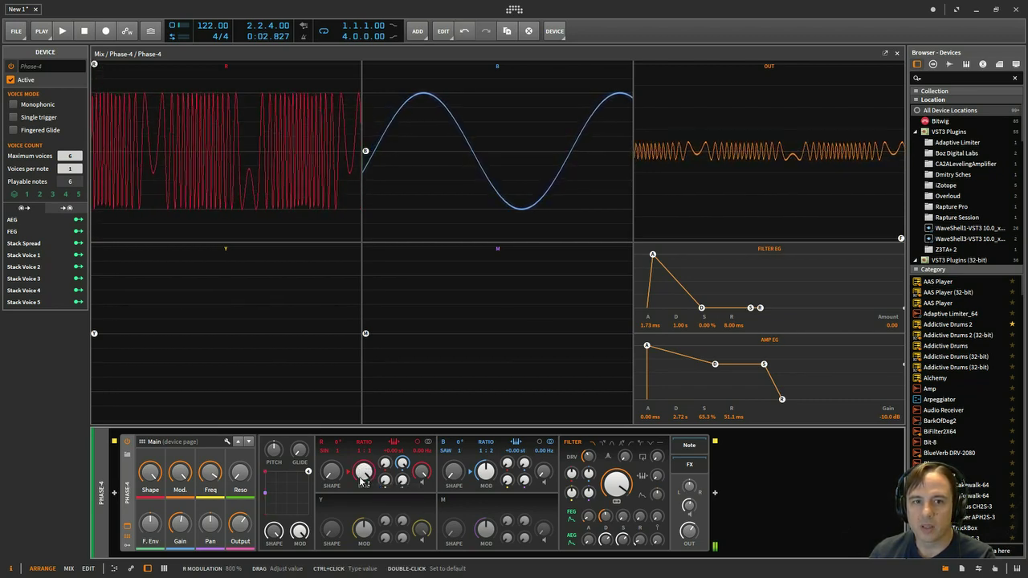
{"action": "left_click", "coordinate": [401, 463]}
{"action": "left_click_drag", "start_coordinate": [402, 463], "coordinate": [402, 481]}
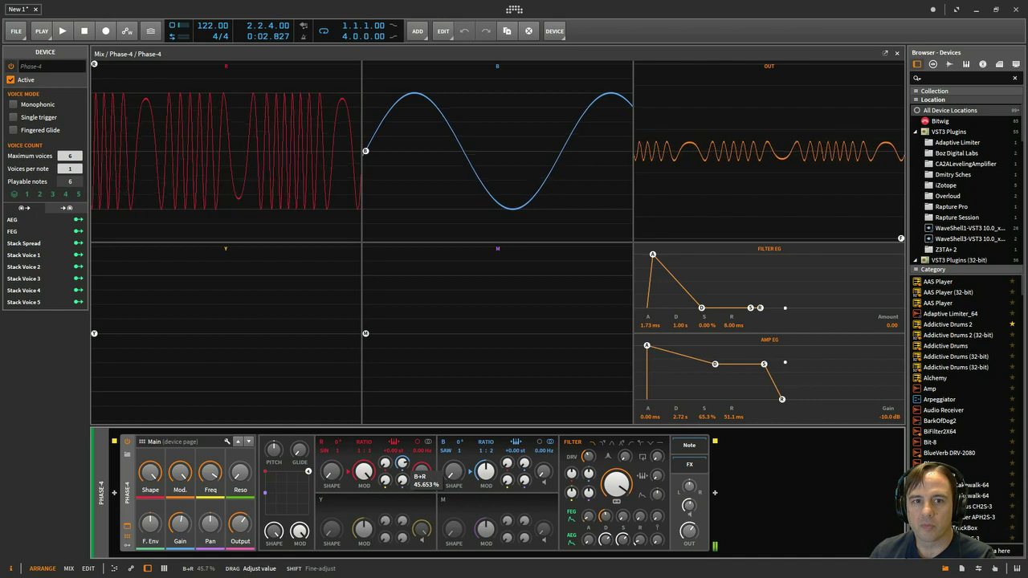
{"action": "mouse_move", "coordinate": [402, 508]}
{"action": "left_mouse_down"}
{"action": "mouse_move", "coordinate": [401, 518]}
{"action": "mouse_move", "coordinate": [401, 506]}
{"action": "left_mouse_up"}
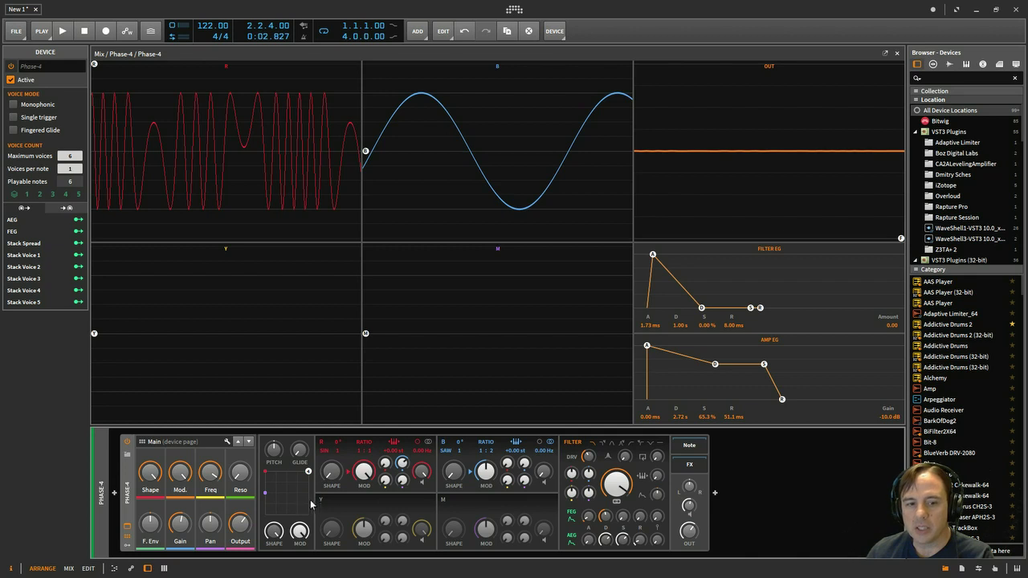
Toggle the modulator slots, hide the remote-controls page, and lower B→R modulation to 0%
{"action": "left_click", "coordinate": [127, 545]}
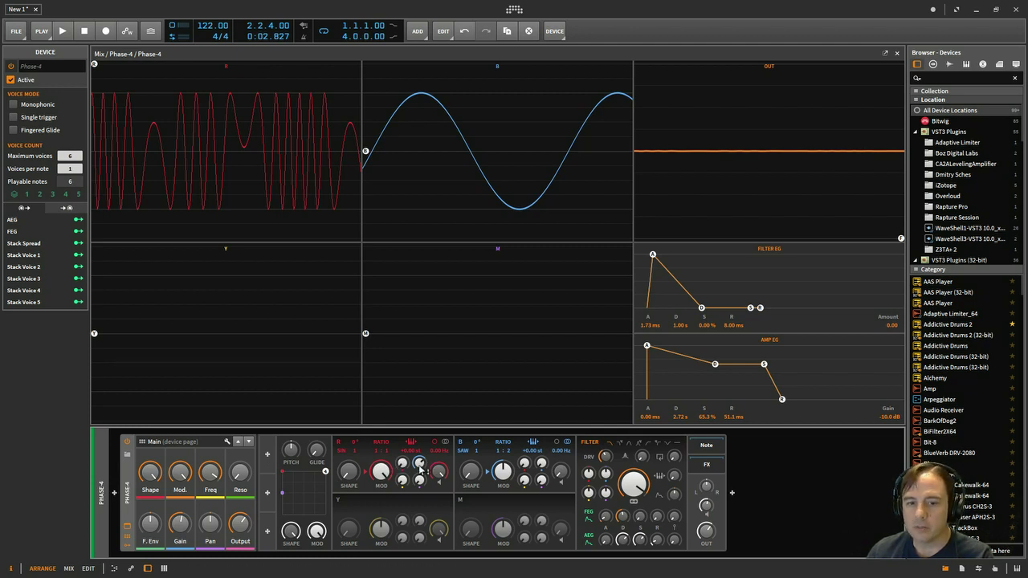
{"action": "left_click", "coordinate": [126, 536]}
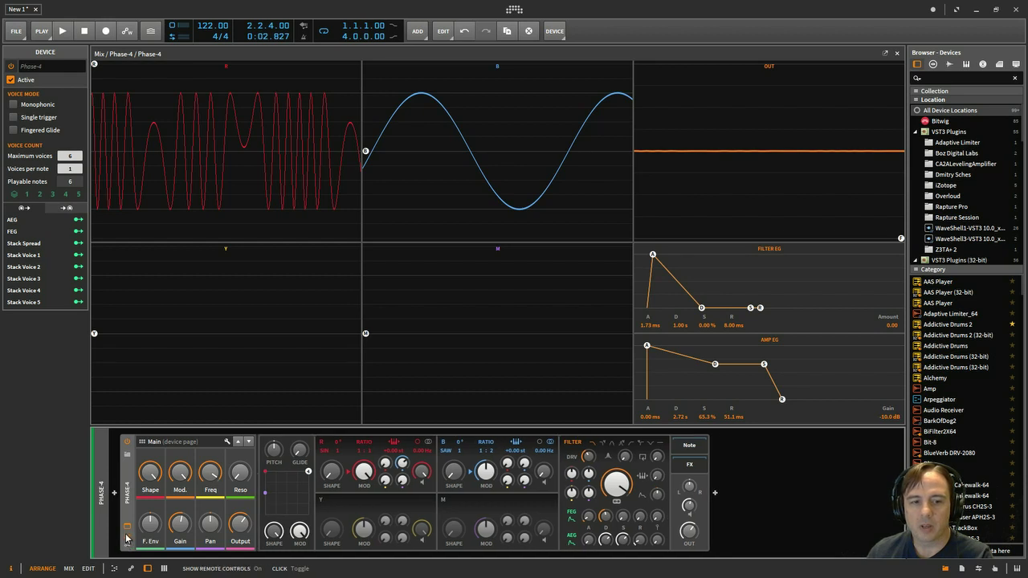
{"action": "left_click", "coordinate": [126, 526]}
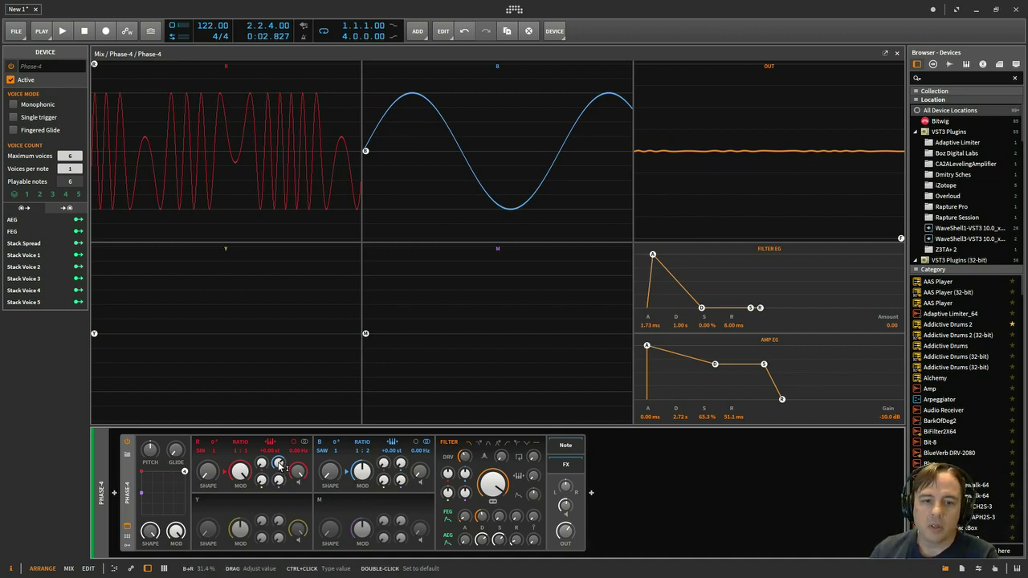
{"action": "left_click_drag", "start_coordinate": [279, 466], "coordinate": [281, 479]}
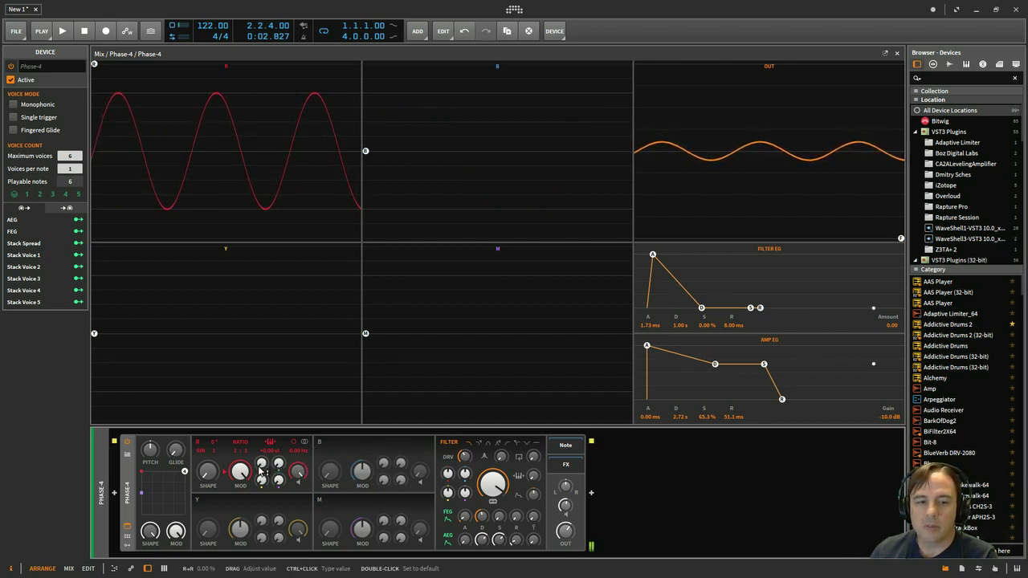
Push operator R's R>R self-modulation up to 100%, then bring it back to 0.00%
{"action": "left_click", "coordinate": [261, 472]}
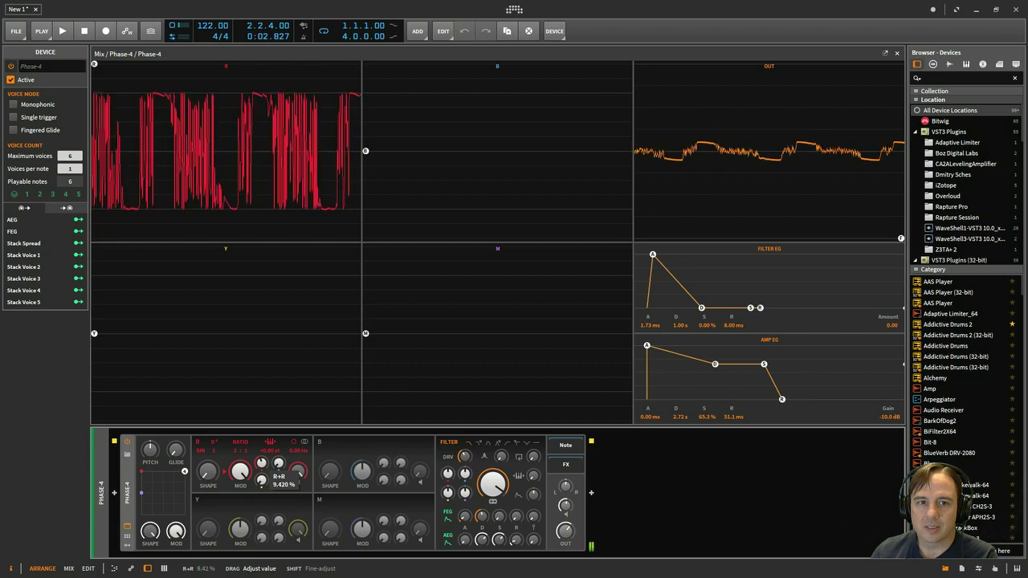
{"action": "left_click_drag", "start_coordinate": [261, 473], "coordinate": [261, 466]}
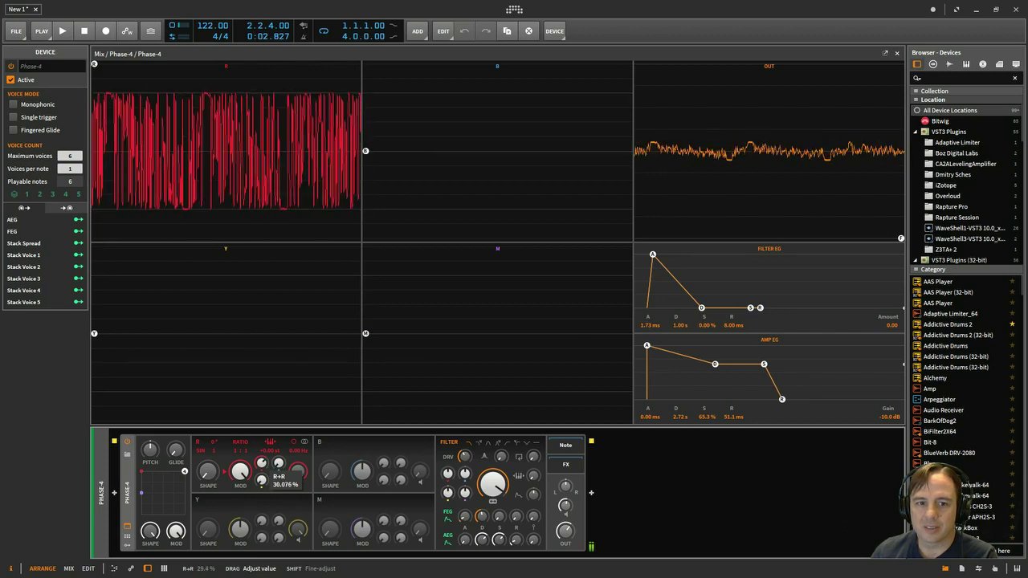
{"action": "left_click_drag", "start_coordinate": [261, 473], "coordinate": [261, 468]}
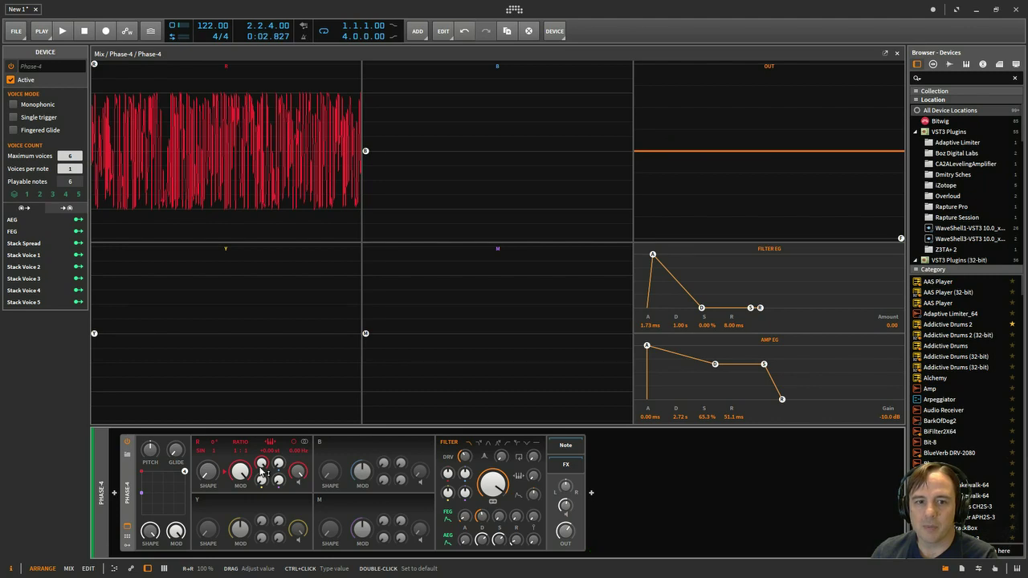
{"action": "left_click_drag", "start_coordinate": [261, 464], "coordinate": [261, 471]}
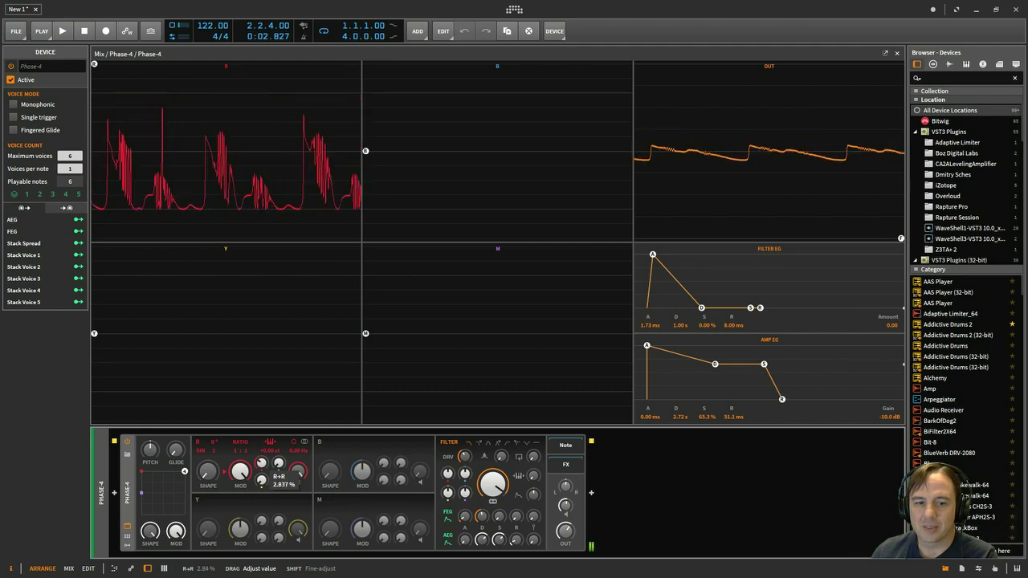
{"action": "left_click_drag", "start_coordinate": [261, 471], "coordinate": [260, 474]}
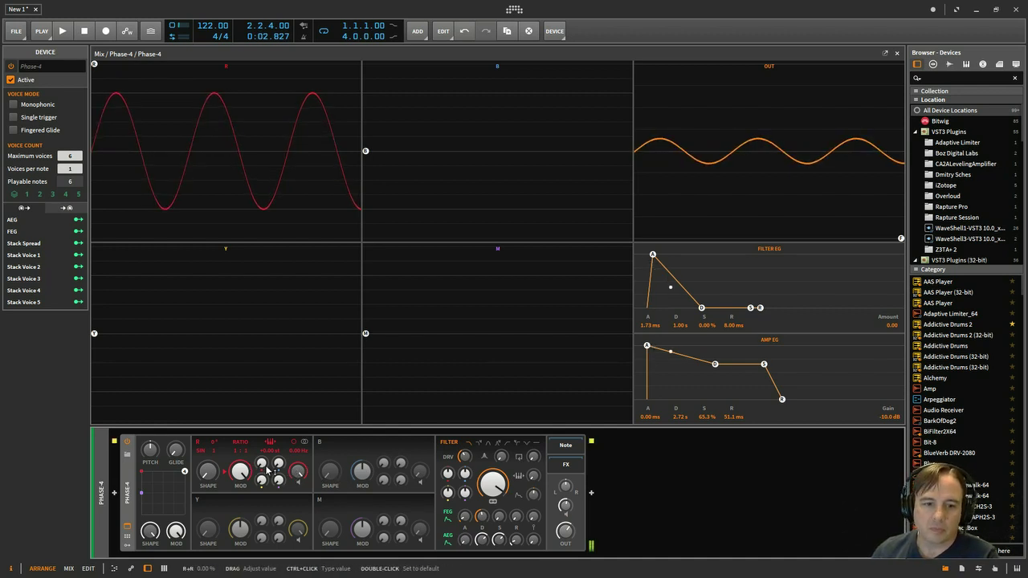
Enable B modulating R; enable Y with HALF algorithm, Y Mix at -inf dB, Shape raised
{"action": "left_click", "coordinate": [319, 443]}
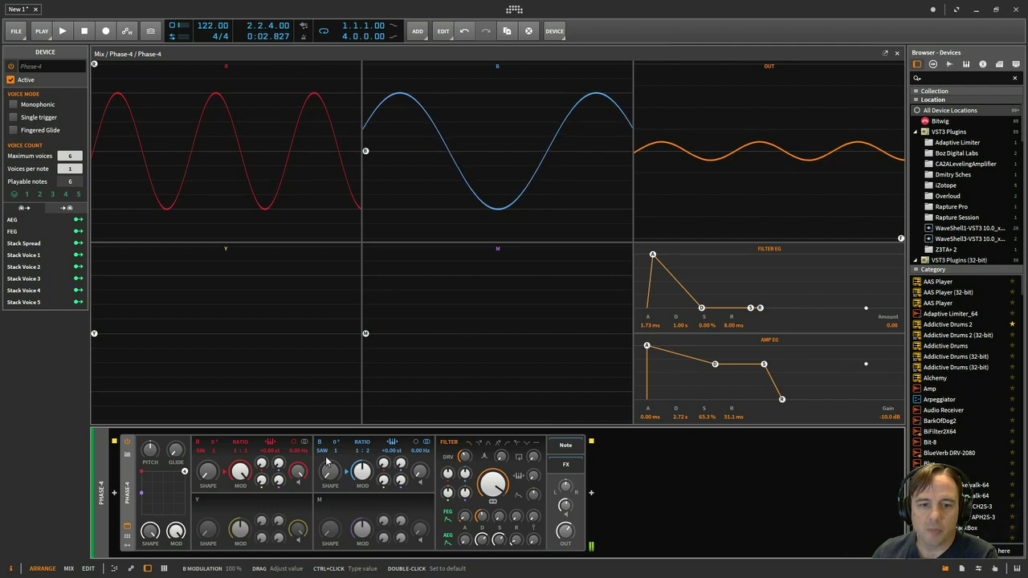
{"action": "left_click_drag", "start_coordinate": [277, 474], "coordinate": [277, 468]}
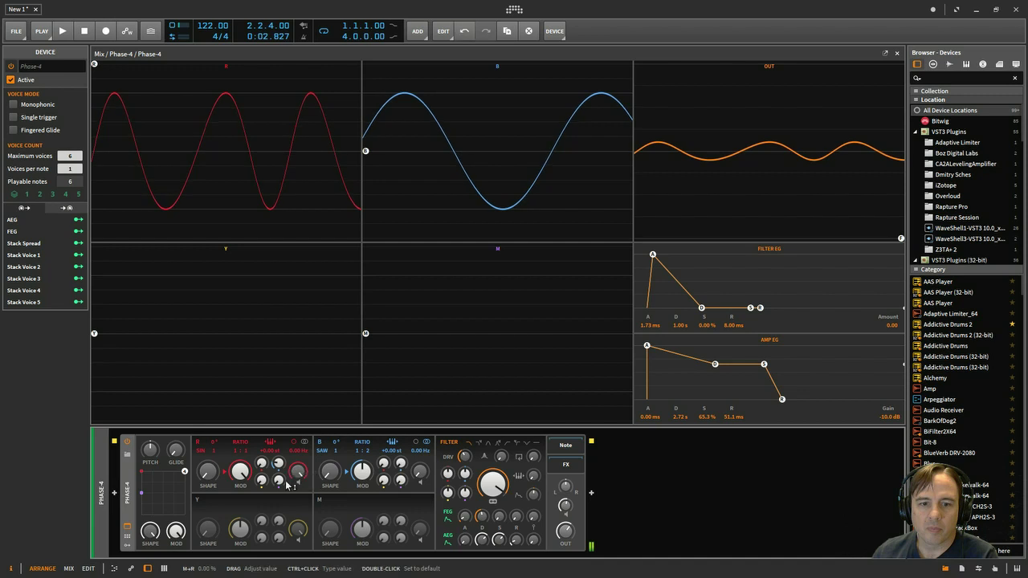
{"action": "left_click", "coordinate": [195, 501]}
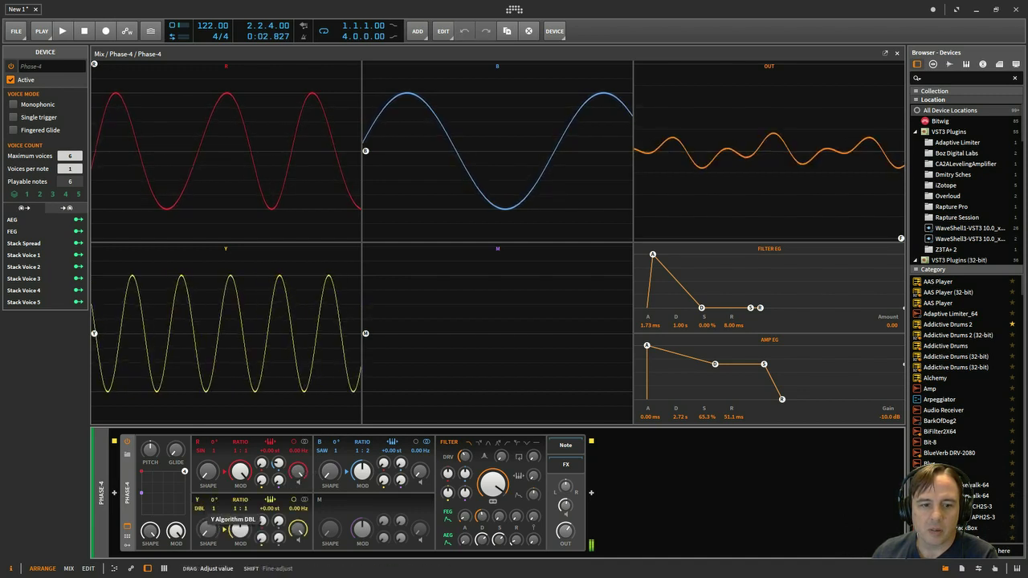
{"action": "left_click_drag", "start_coordinate": [205, 509], "coordinate": [213, 528]}
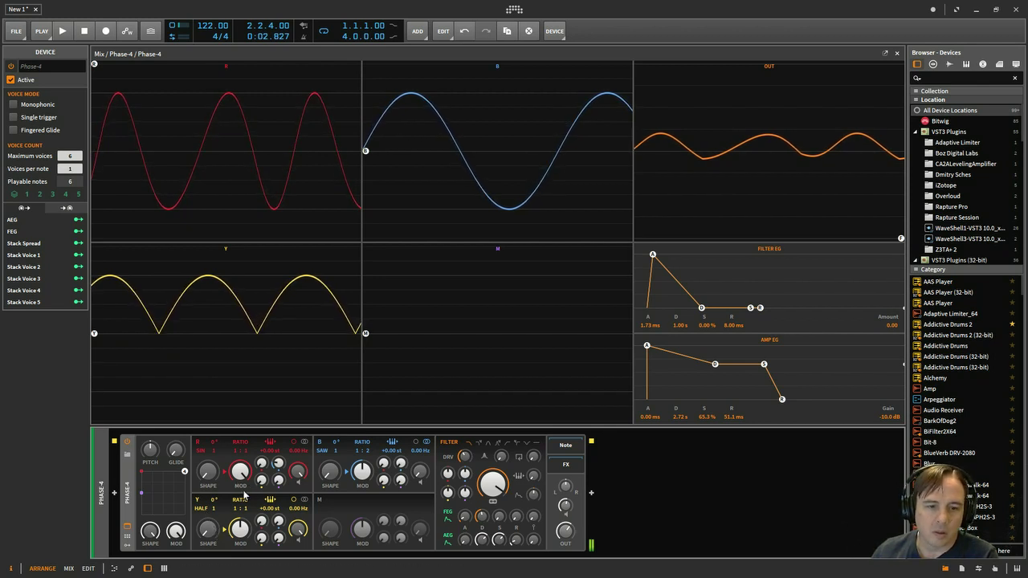
{"action": "left_click_drag", "start_coordinate": [297, 529], "coordinate": [297, 552]}
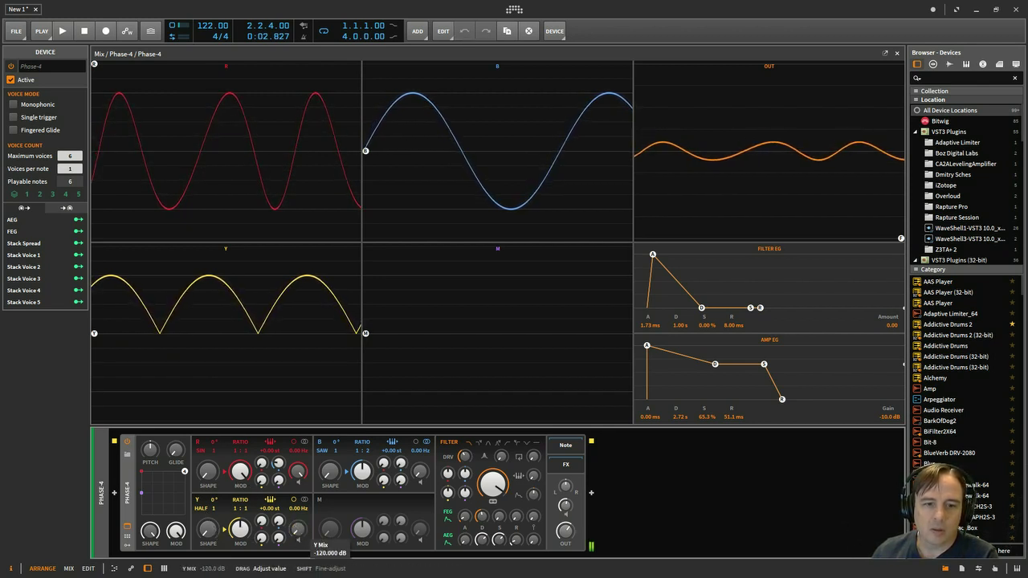
{"action": "left_click_drag", "start_coordinate": [208, 530], "coordinate": [263, 472]}
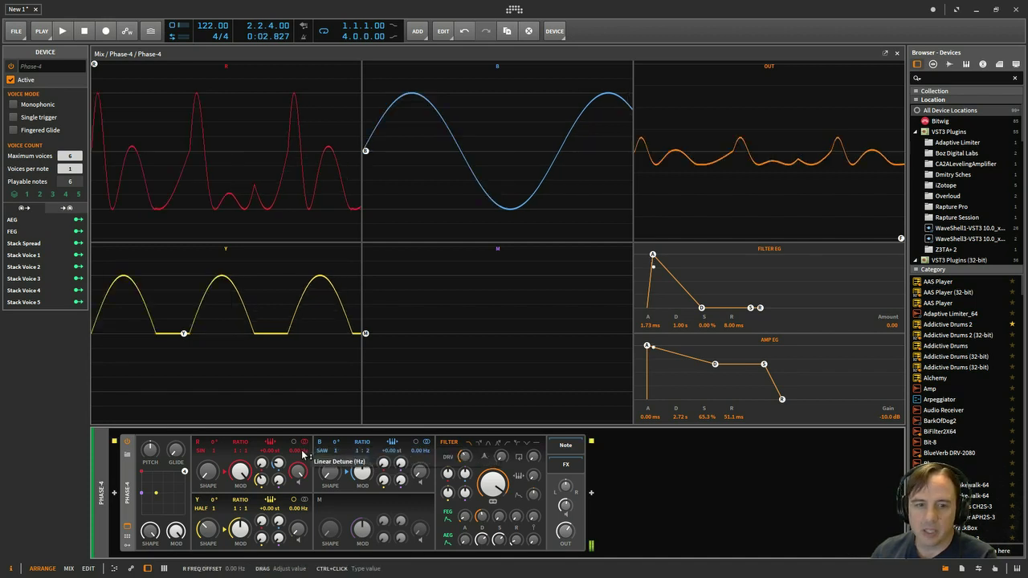
Raise R's Linear Detune offset to about 0.13 Hz, then reduce it to about 0.06 Hz
{"action": "left_click_drag", "start_coordinate": [299, 455], "coordinate": [298, 454]}
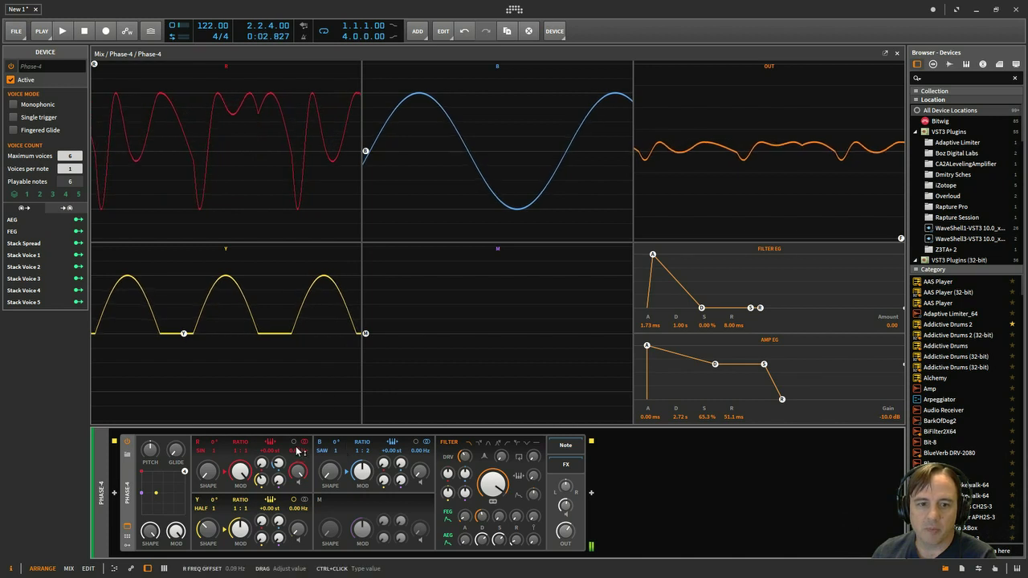
{"action": "left_click_drag", "start_coordinate": [298, 450], "coordinate": [306, 456]}
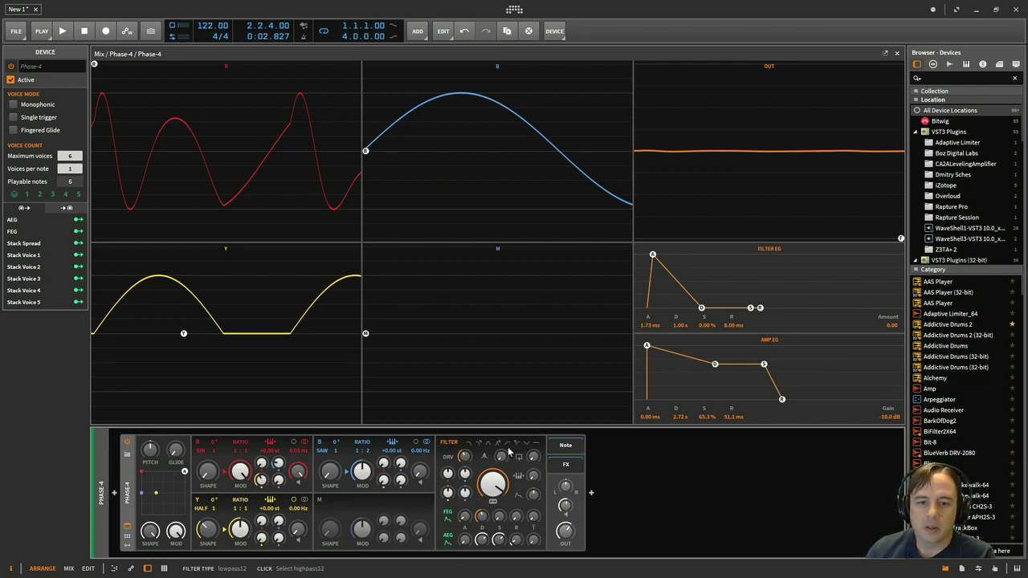
Drop the Filter Frequency knob to roughly 14.9 Hz
{"action": "mouse_move", "coordinate": [493, 483]}
{"action": "left_mouse_down"}
{"action": "mouse_move", "coordinate": [493, 511]}
{"action": "mouse_move", "coordinate": [493, 469]}
{"action": "left_mouse_up"}
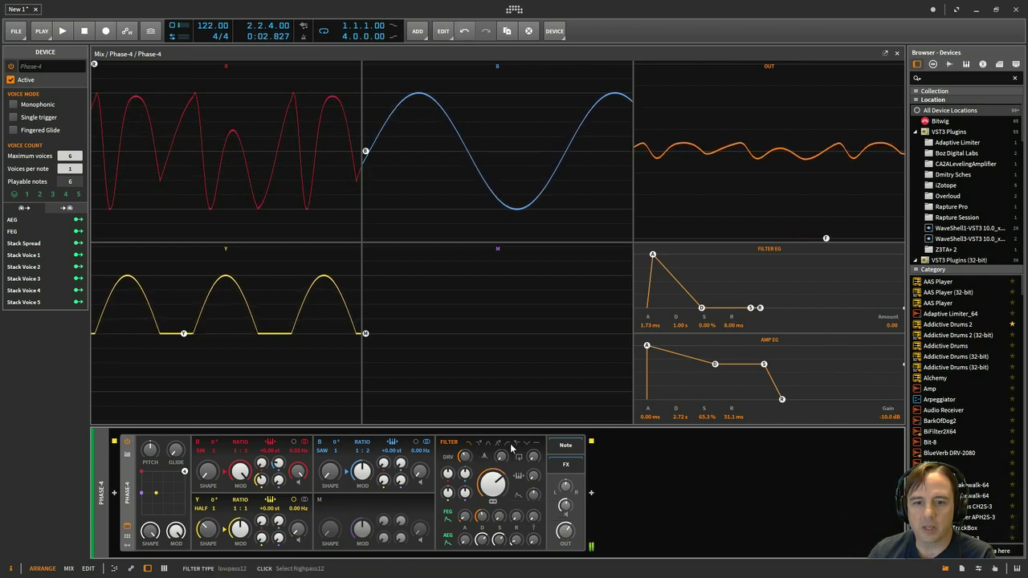
{"action": "left_click_drag", "start_coordinate": [493, 484], "coordinate": [493, 546]}
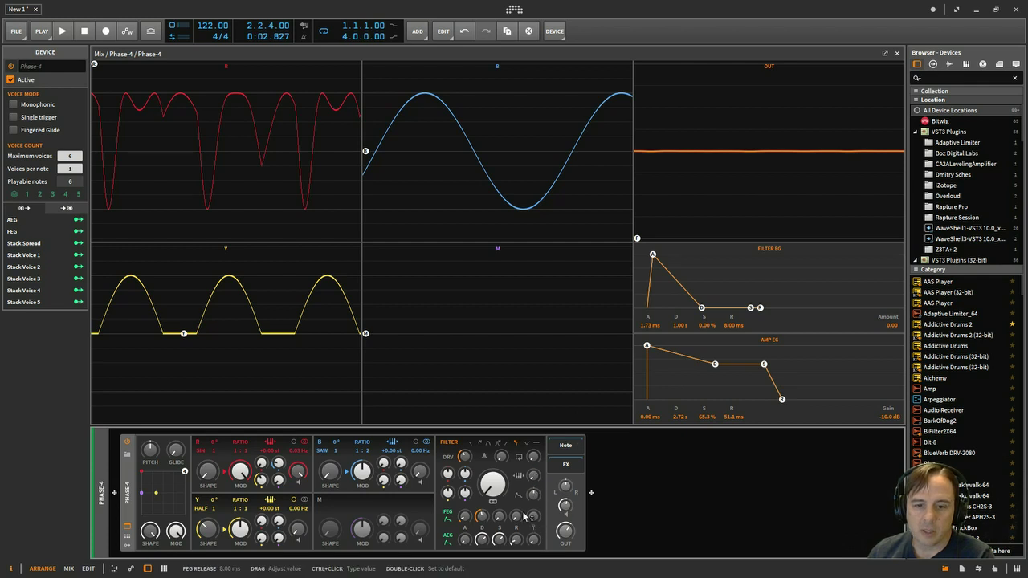
Set the amp envelope to 42.9 ms attack, 2.05 s decay, 54% sustain; cutoff near 9 Hz
{"action": "left_click_drag", "start_coordinate": [481, 540], "coordinate": [515, 548]}
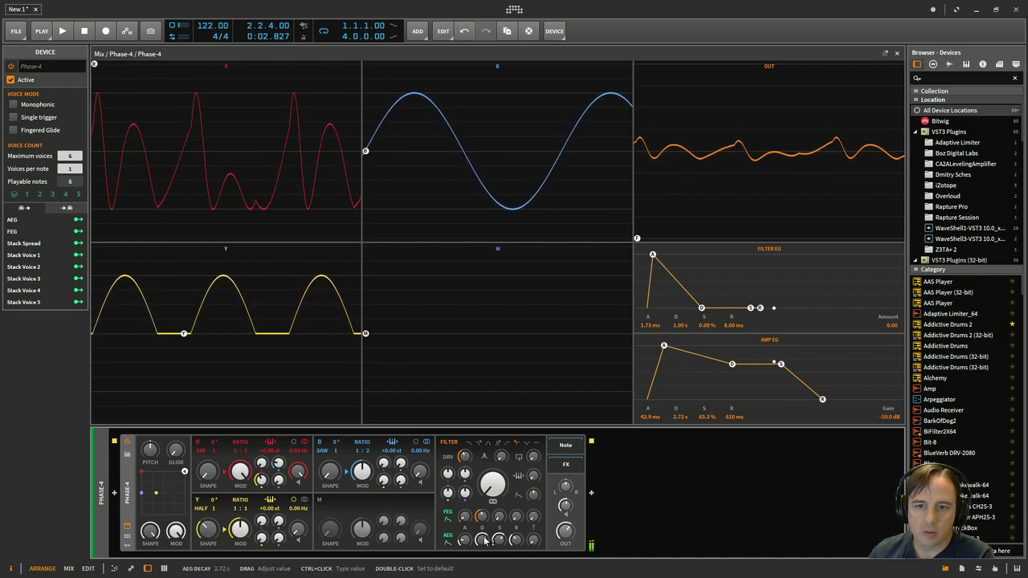
{"action": "left_click_drag", "start_coordinate": [498, 538], "coordinate": [499, 558]}
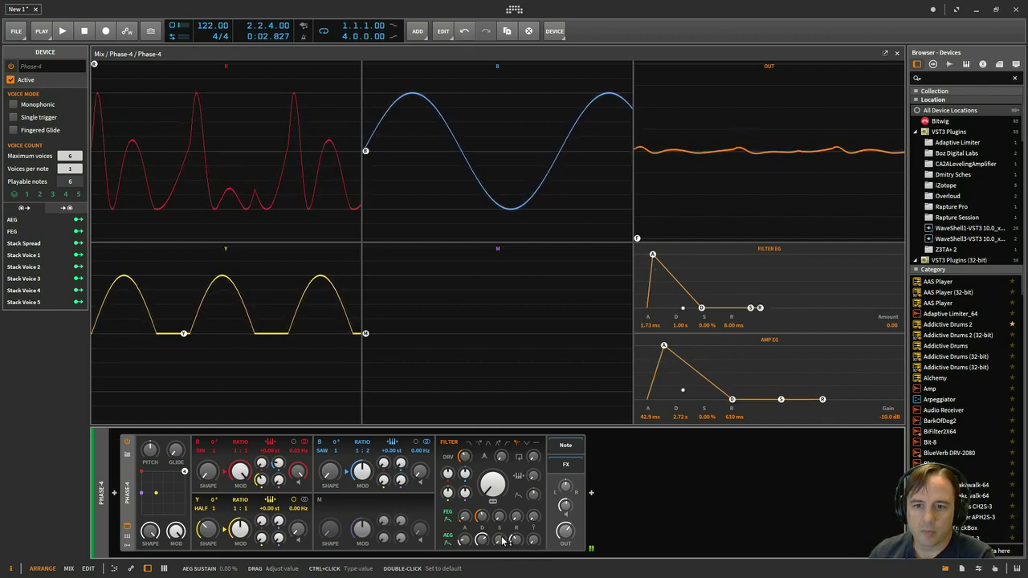
{"action": "left_click_drag", "start_coordinate": [503, 540], "coordinate": [482, 558]}
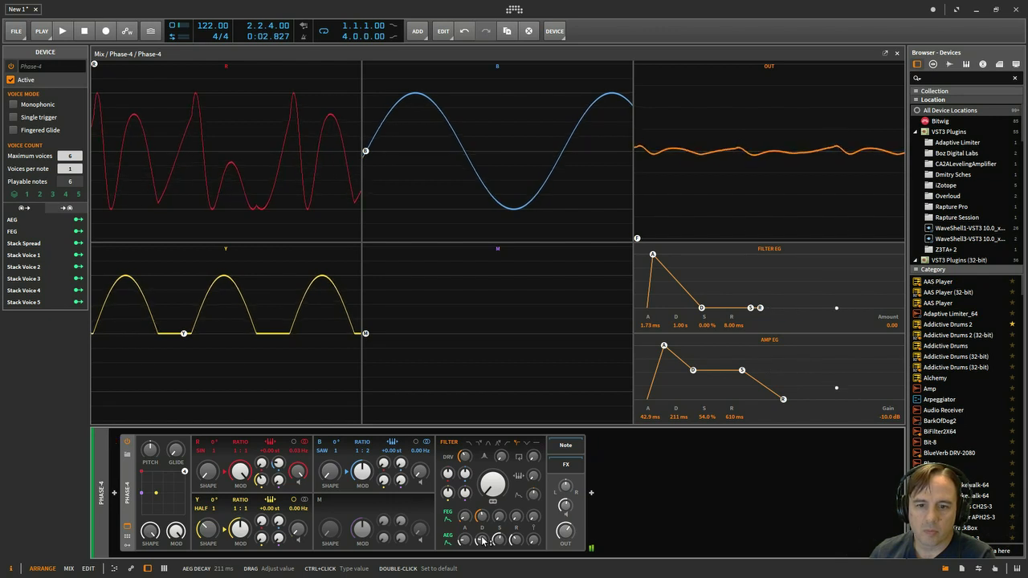
{"action": "left_click_drag", "start_coordinate": [485, 546], "coordinate": [485, 526]}
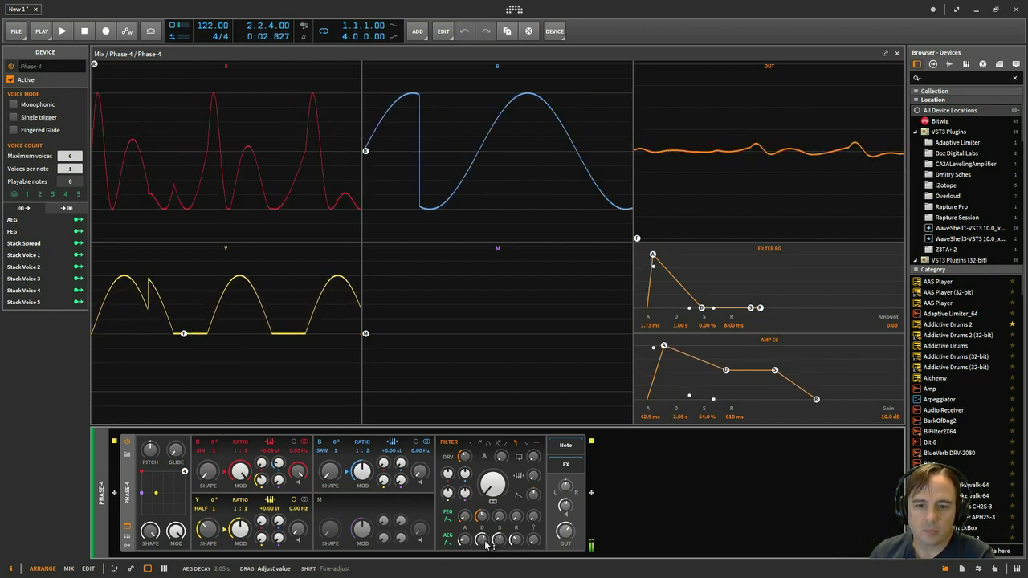
{"action": "left_click_drag", "start_coordinate": [492, 482], "coordinate": [493, 494]}
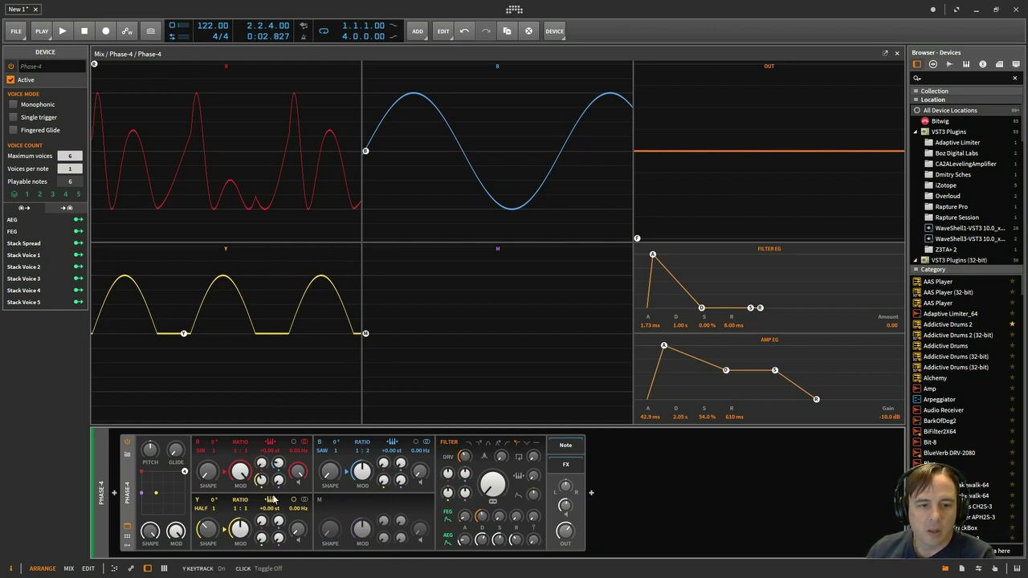
{"action": "left_click", "coordinate": [129, 537]}
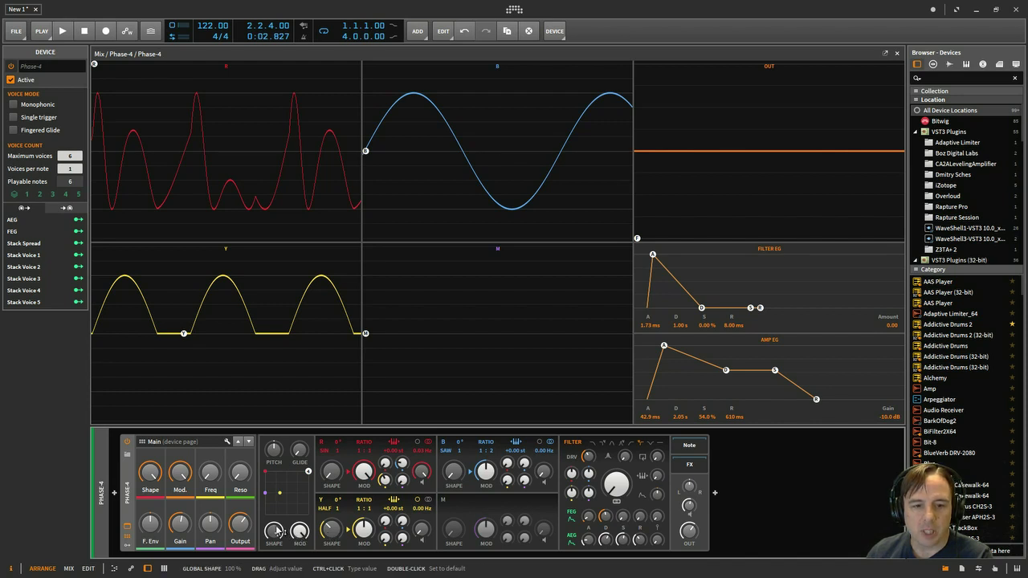
Set Global Shape to about 36% and adjust the Global Mod amount
{"action": "left_click_drag", "start_coordinate": [274, 530], "coordinate": [274, 573]}
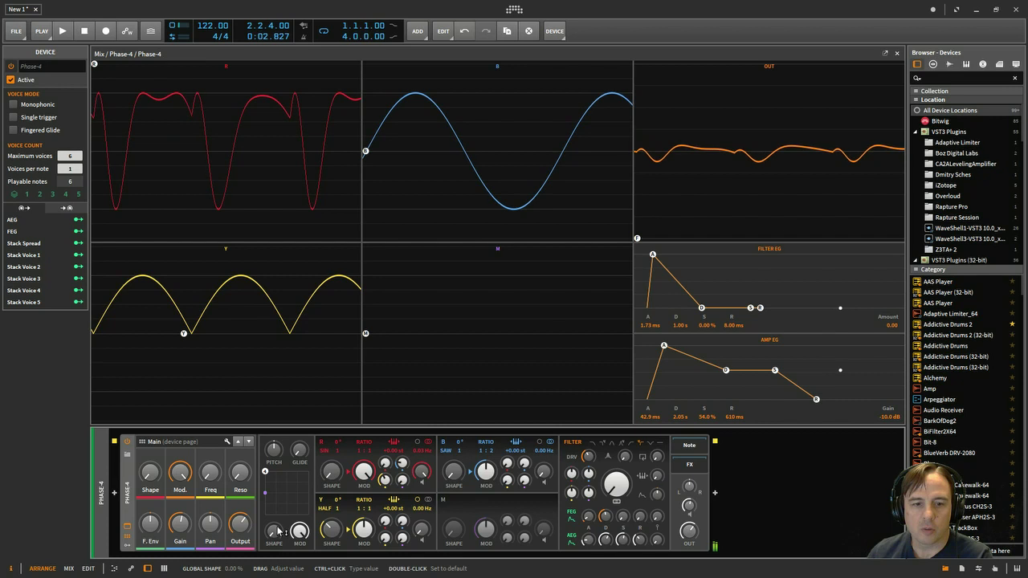
{"action": "left_click_drag", "start_coordinate": [277, 531], "coordinate": [306, 572]}
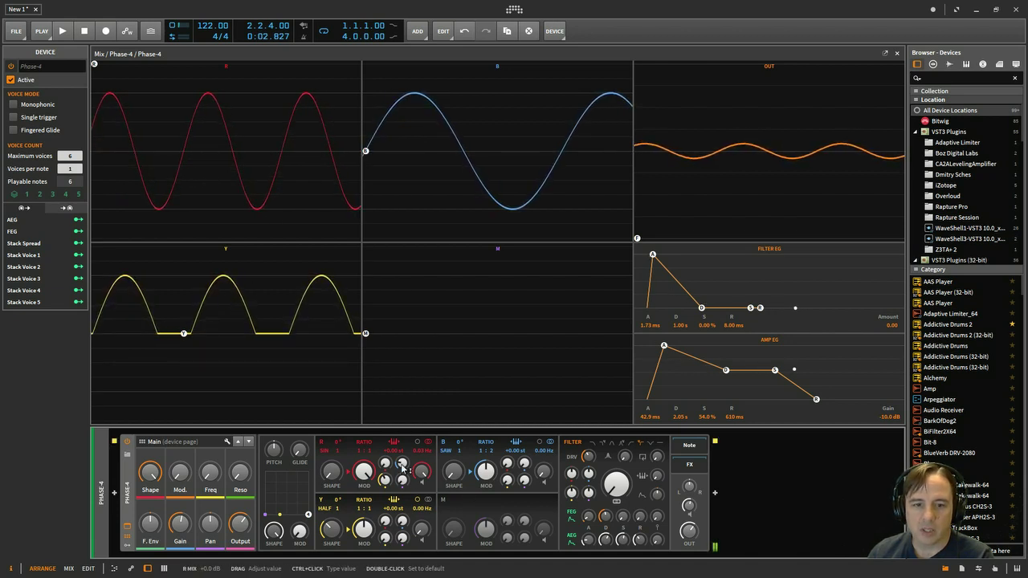
{"action": "left_click_drag", "start_coordinate": [299, 531], "coordinate": [299, 478]}
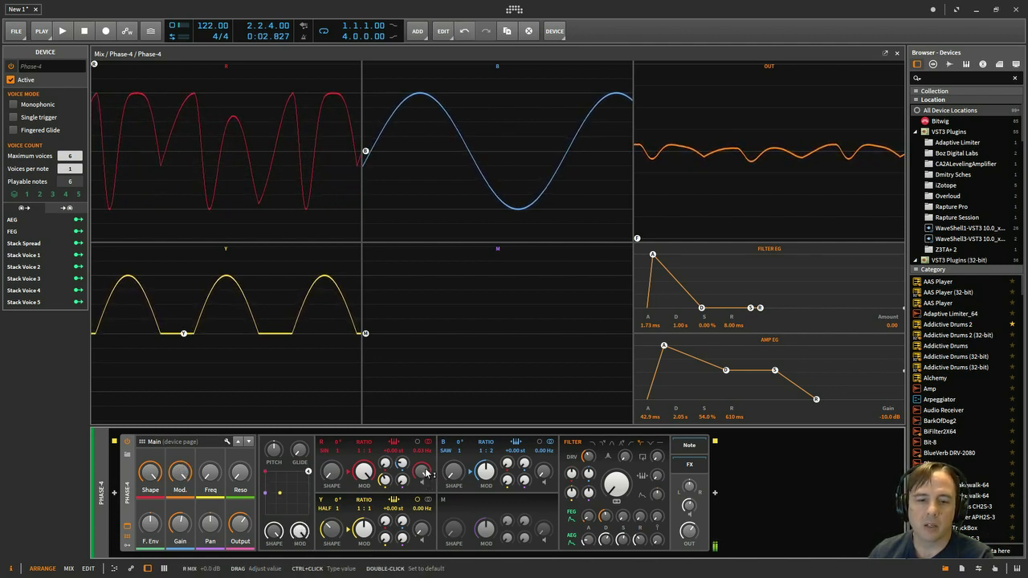
Lower B Mix to about -20 dB, Y Mix to about -27 dB, and lengthen AEG Decay to 2.14 s
{"action": "left_click_drag", "start_coordinate": [543, 471], "coordinate": [543, 492]}
{"action": "left_click_drag", "start_coordinate": [420, 528], "coordinate": [419, 519]}
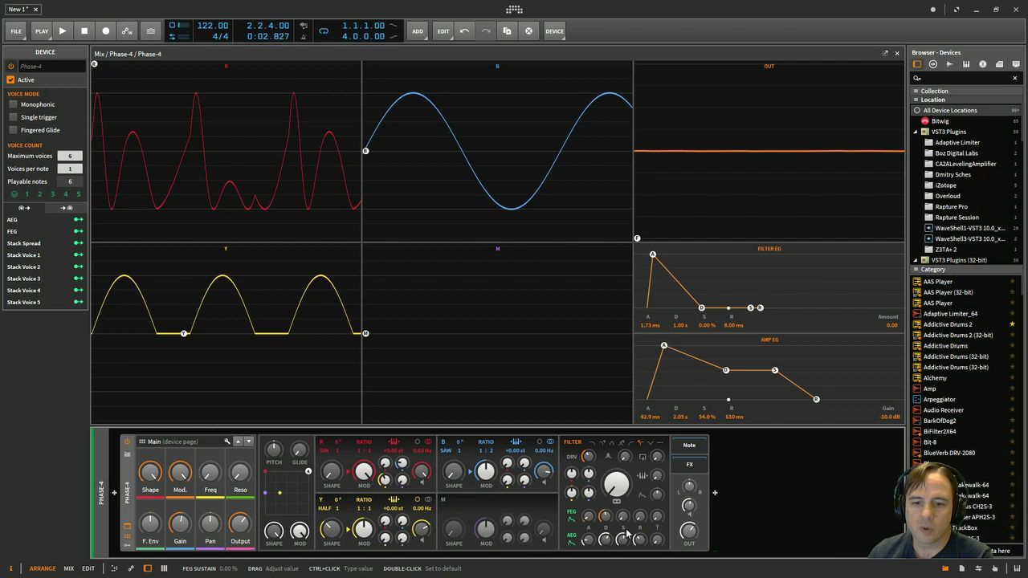
{"action": "left_click_drag", "start_coordinate": [606, 546], "coordinate": [635, 540]}
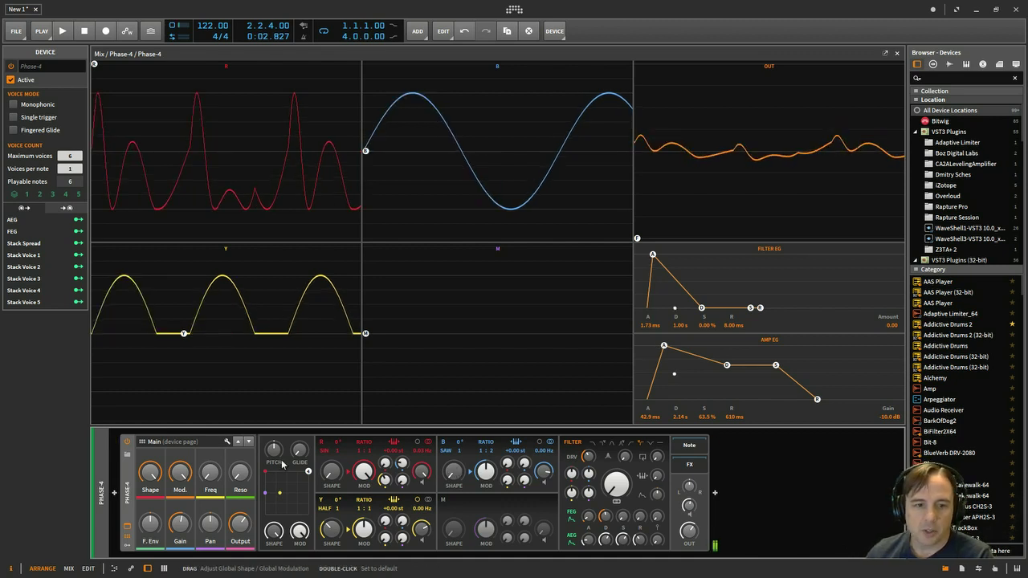
Turn Glide up from 0 ms to about 593 ms
{"action": "left_click_drag", "start_coordinate": [298, 454], "coordinate": [298, 455]}
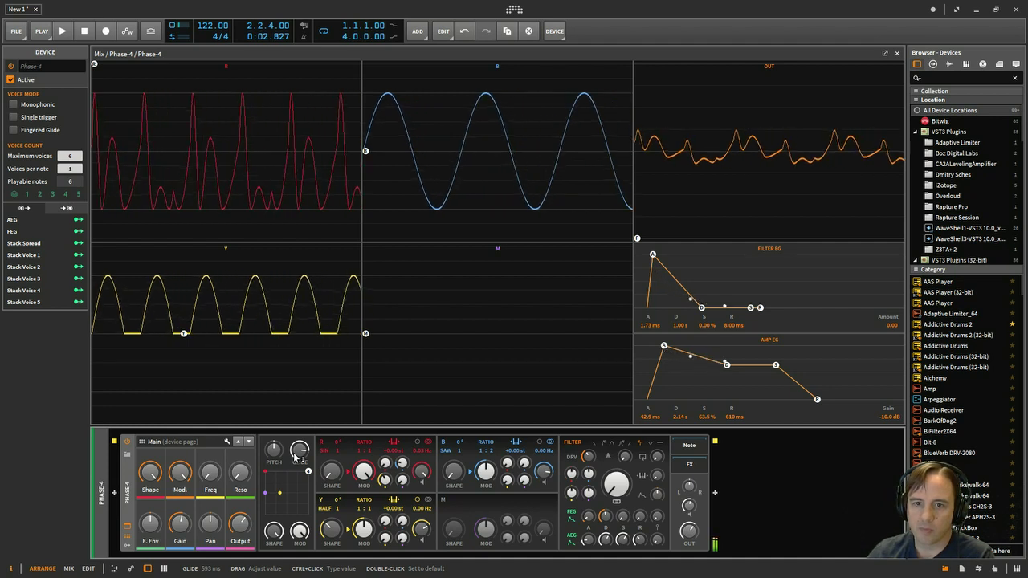